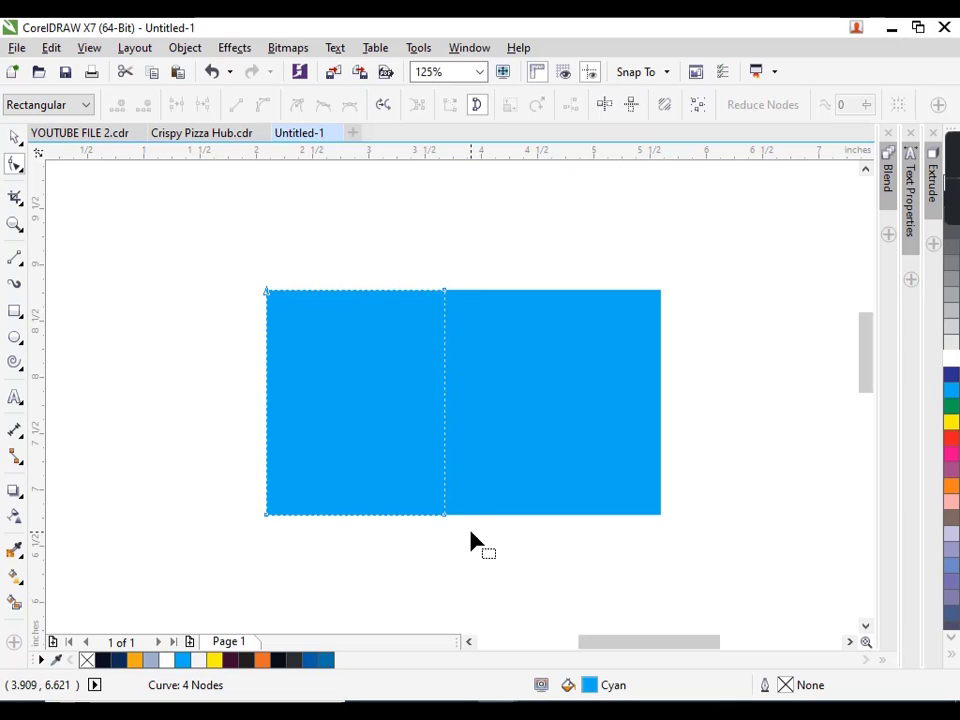
Convert the straight inner edge of the narrower blue rectangle to an S-shaped curve and fill the shape light gray (#F4F4F4)
click(443, 513)
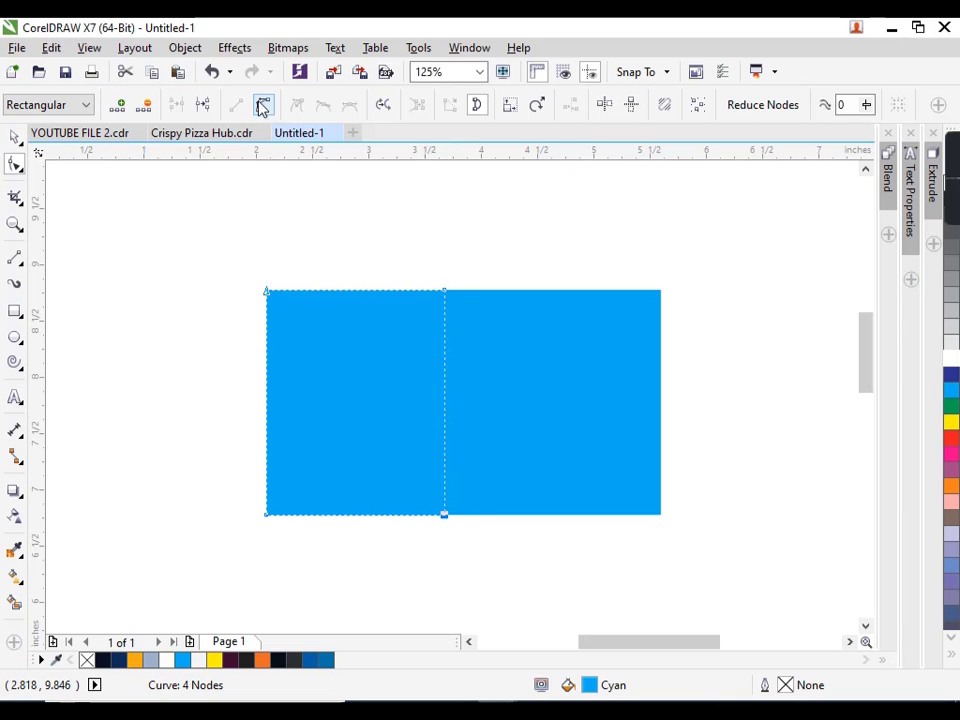
drag(445, 370, 518, 348)
drag(444, 441, 433, 397)
drag(516, 350, 548, 345)
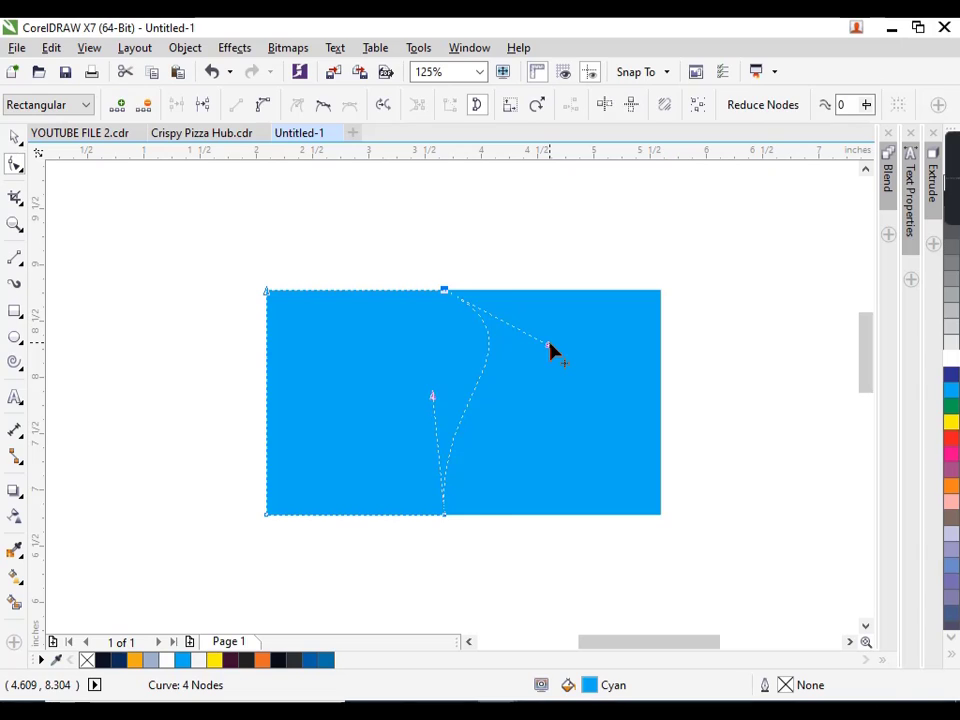
key(space)
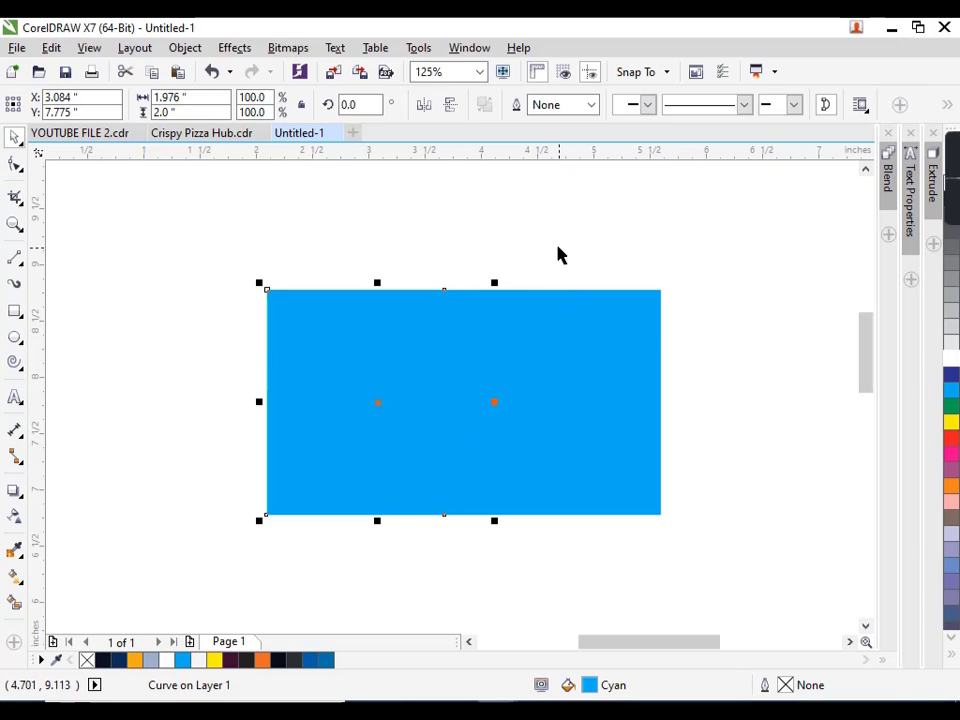
click(198, 660)
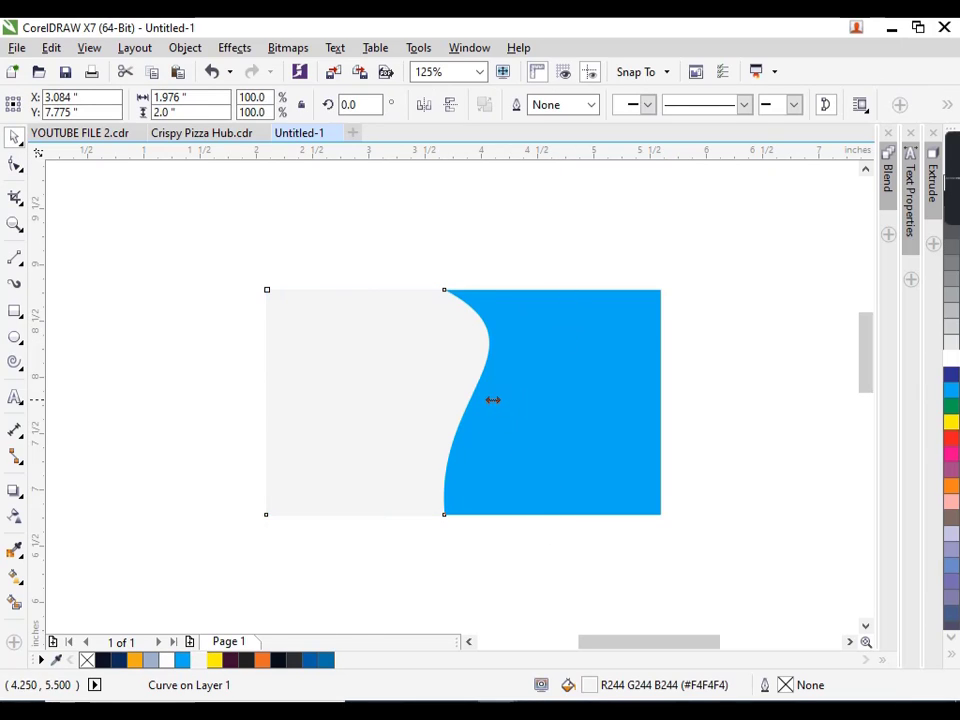
Narrow the light gray shape and adjust the handles of its S-curved edge for a stronger bend
drag(494, 402, 473, 402)
click(15, 163)
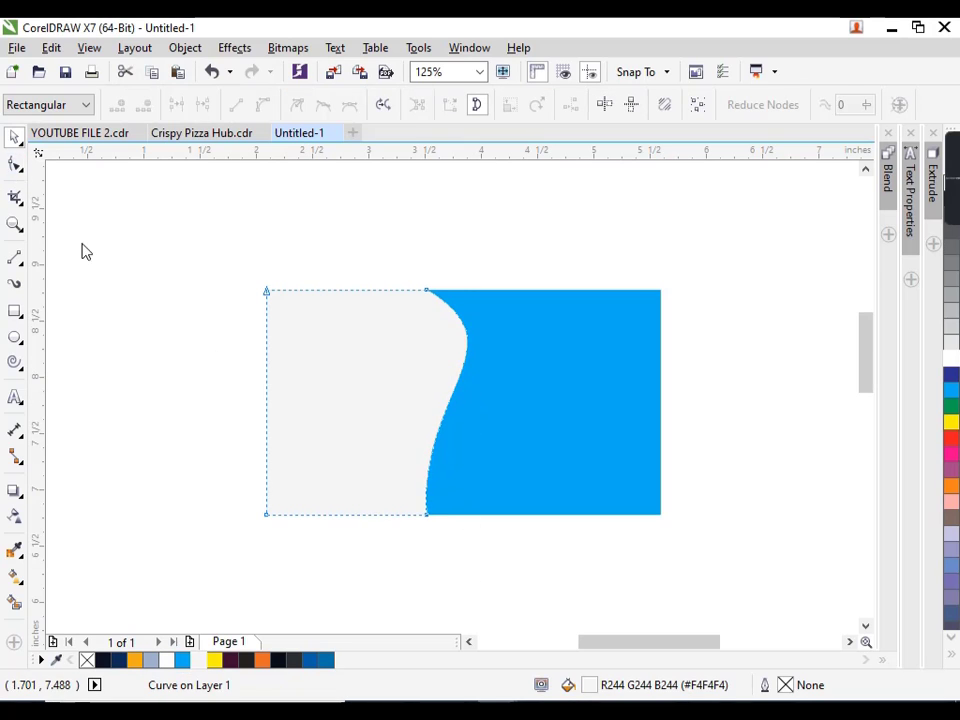
drag(486, 581, 420, 478)
drag(522, 345, 535, 338)
drag(419, 395, 415, 392)
drag(533, 345, 546, 351)
key(space)
Make a narrower copy of the light gray shape about 1.78 inches wide and fill it black
mouse_move(482, 401)
mouse_down()
mouse_move(468, 403)
mouse_move(476, 410)
mouse_move(474, 402)
mouse_up()
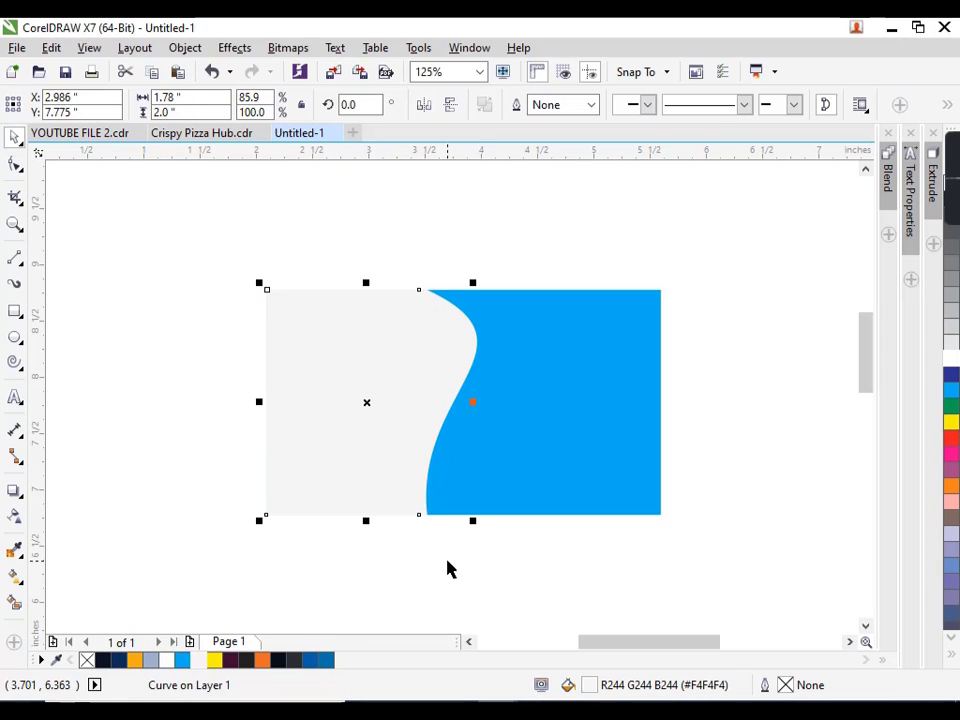
click(278, 660)
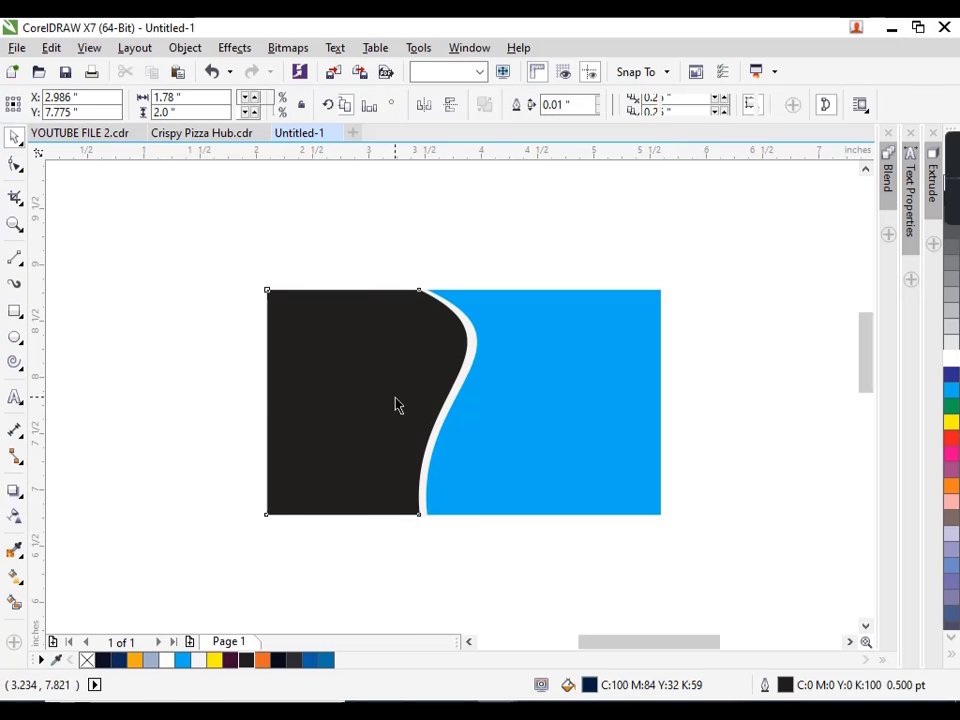
click(480, 413)
Make a narrower copy of the black shape about 1.66 inches wide and fill it orange (C4 M71 Y95 K0)
click(432, 402)
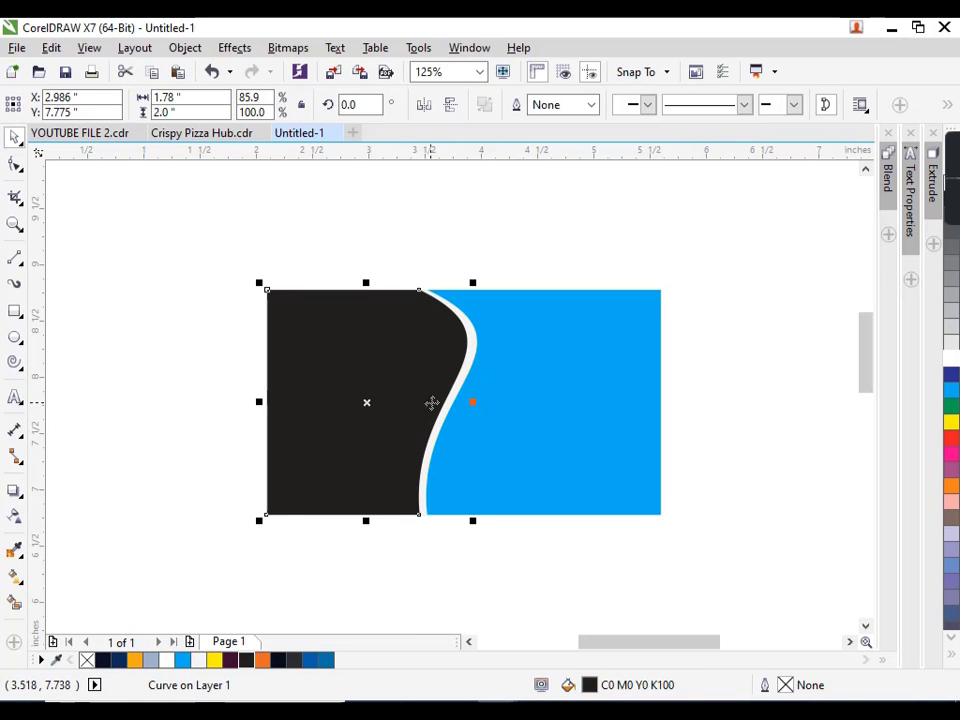
drag(473, 404, 459, 401)
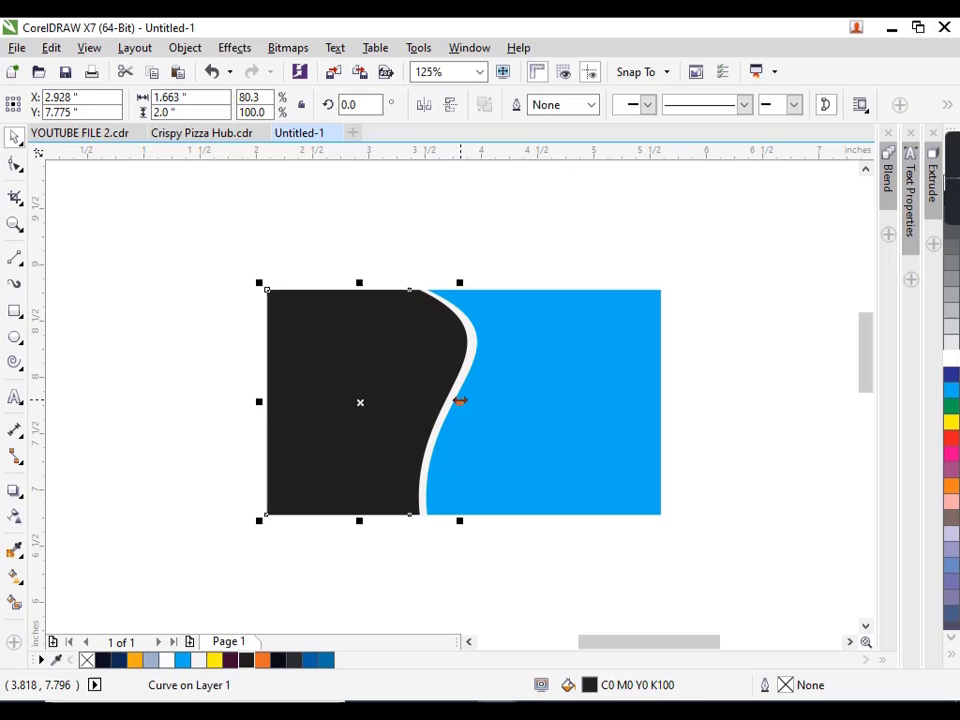
click(264, 661)
key(Escape)
Resize the black shape to about 1.81 inches wide and the orange shape to about 1.73 inches wide
scroll(499, 332, up, 2)
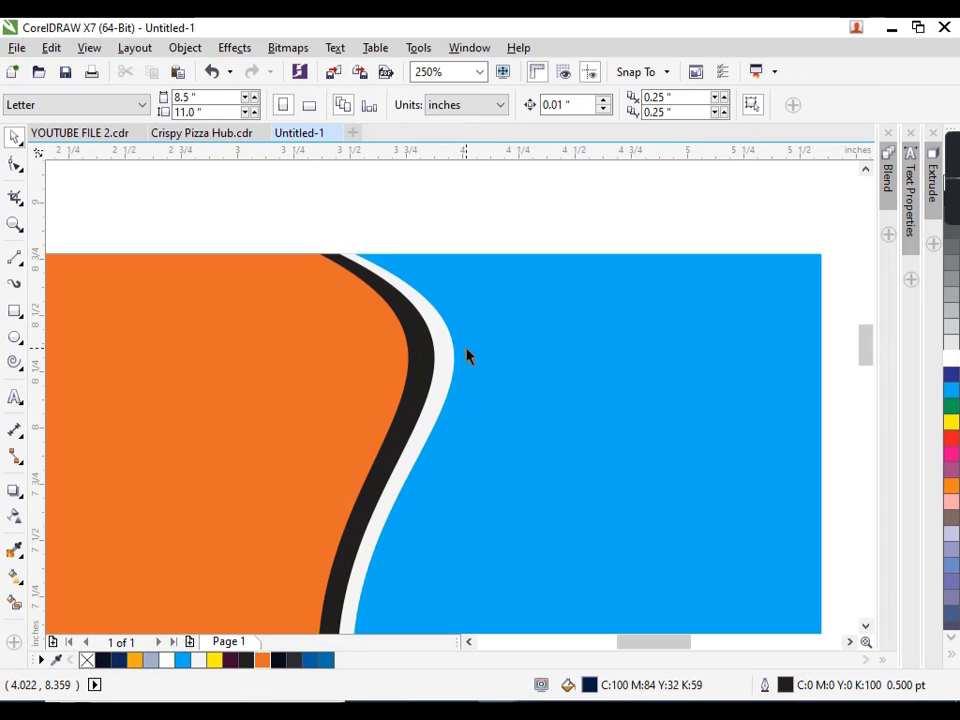
click(424, 367)
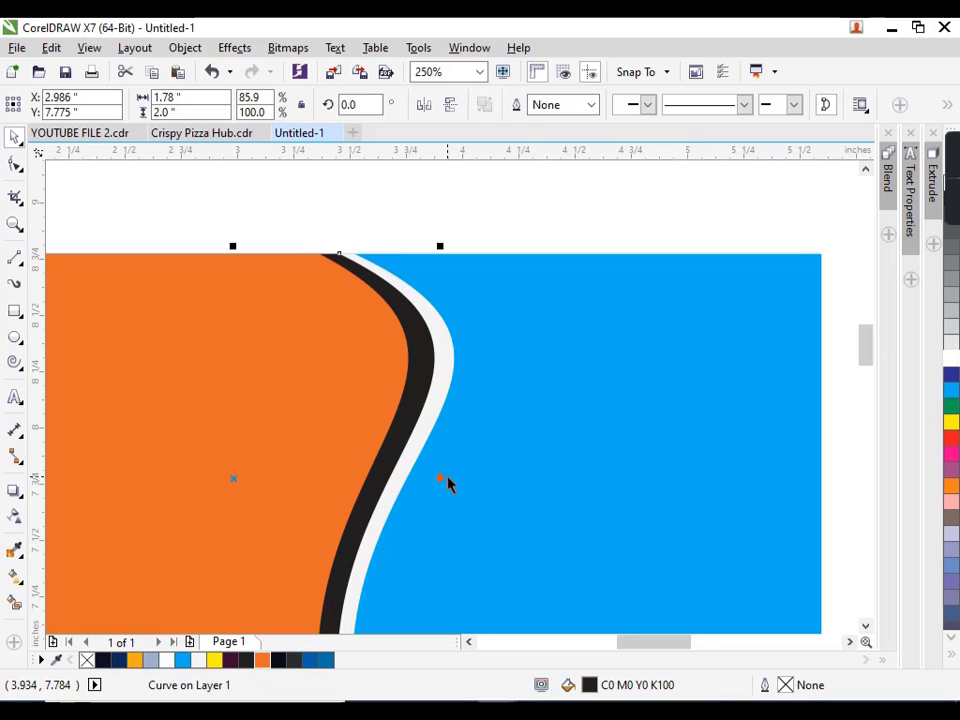
mouse_move(441, 476)
mouse_down()
mouse_move(448, 480)
mouse_move(427, 478)
mouse_up()
click(430, 388)
scroll(395, 420, down, 2)
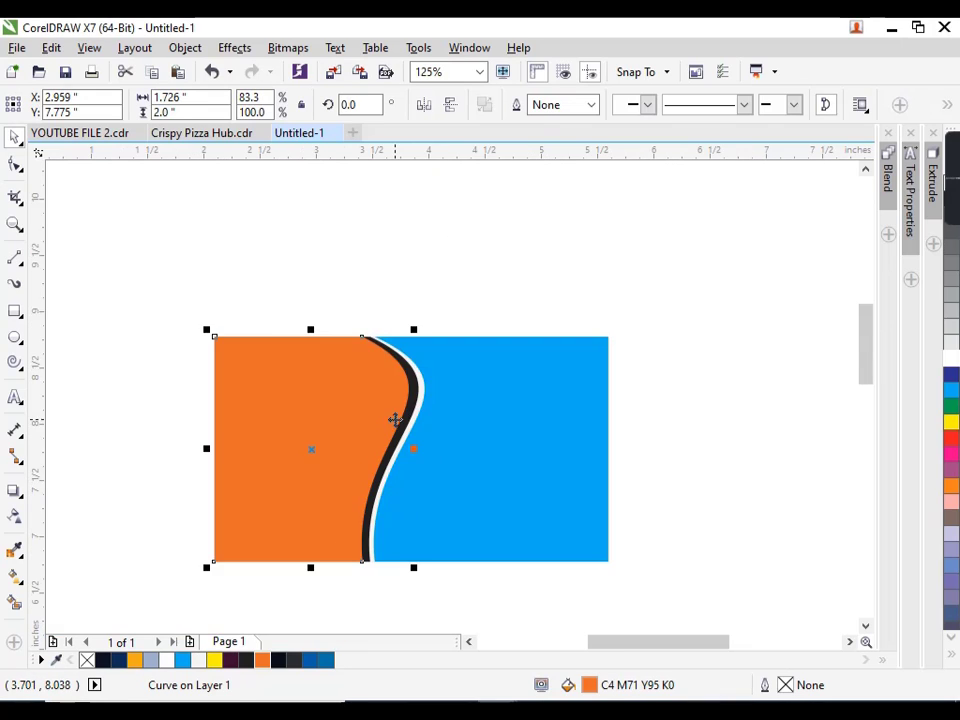
click(452, 301)
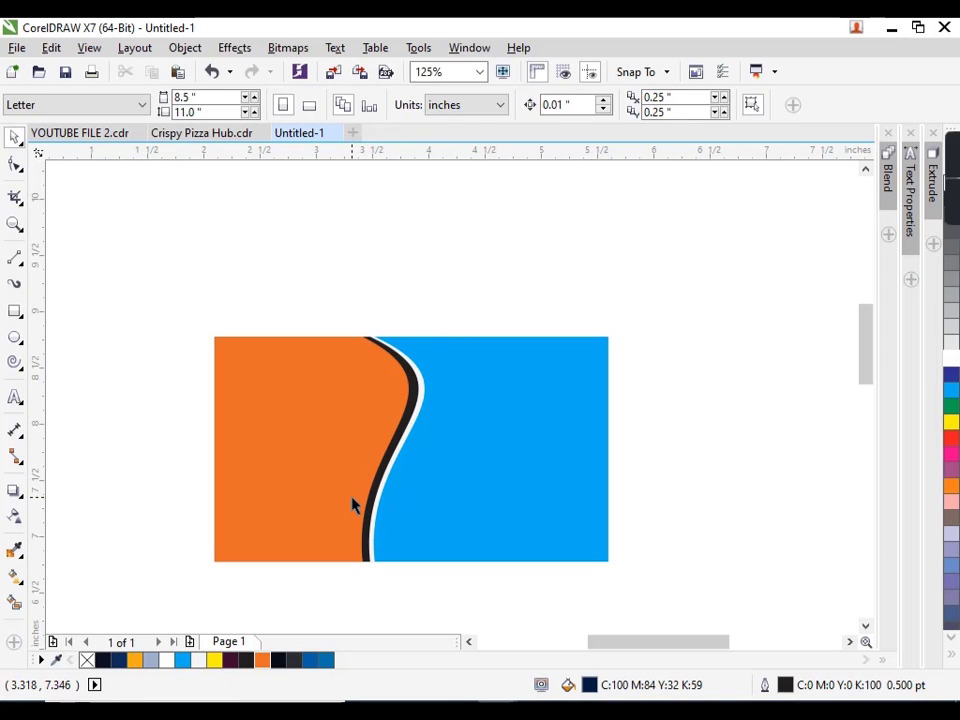
Reshape the black shape's curved edge with its node handles so the stripe varies in thickness
click(371, 514)
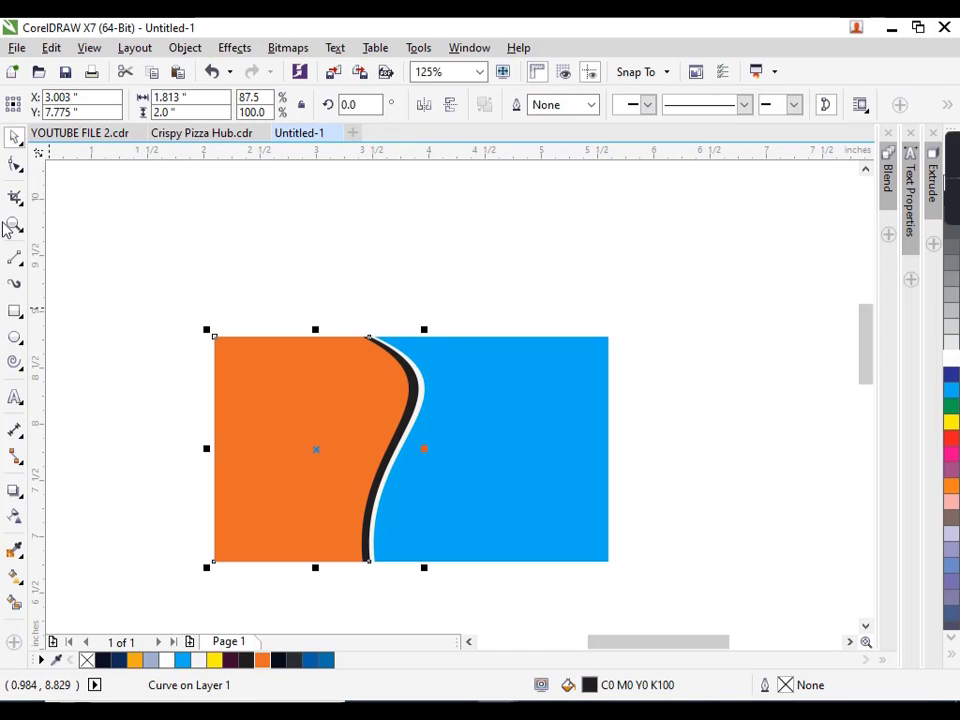
click(17, 165)
click(367, 561)
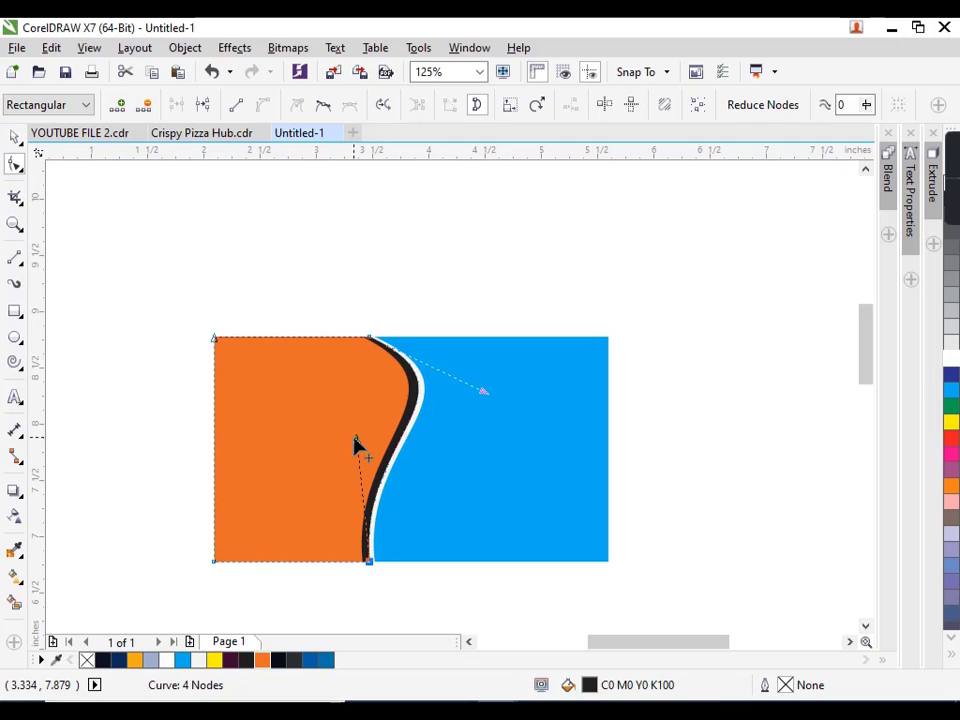
drag(355, 445, 347, 432)
drag(484, 393, 494, 405)
key(space)
key(Escape)
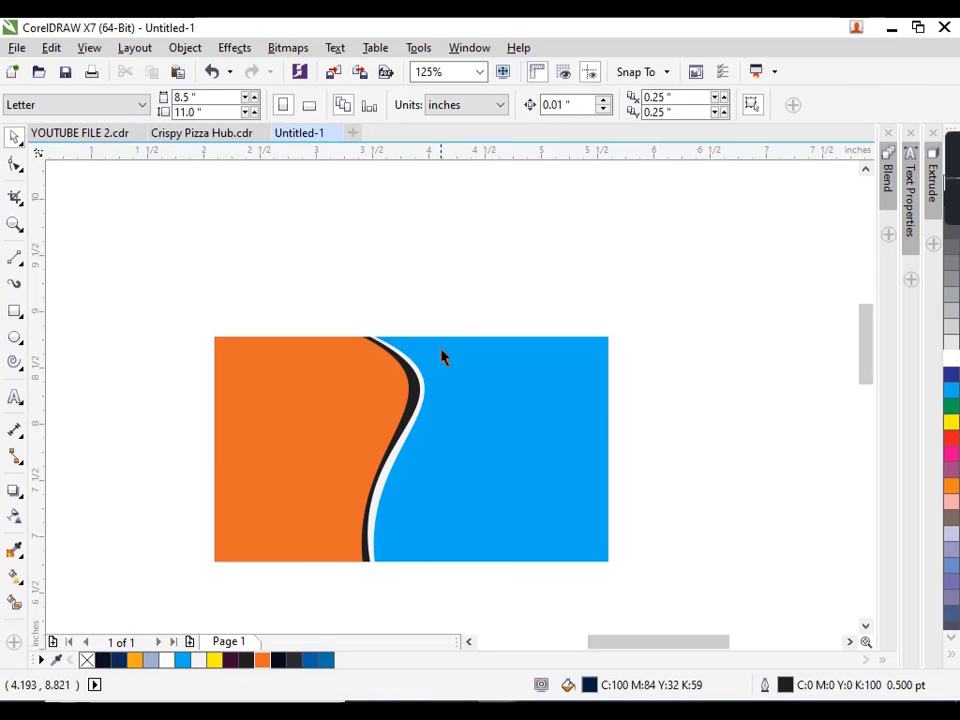
Reshape the orange shape's curved edge with its node handles so it follows the black stripe more closely
click(390, 413)
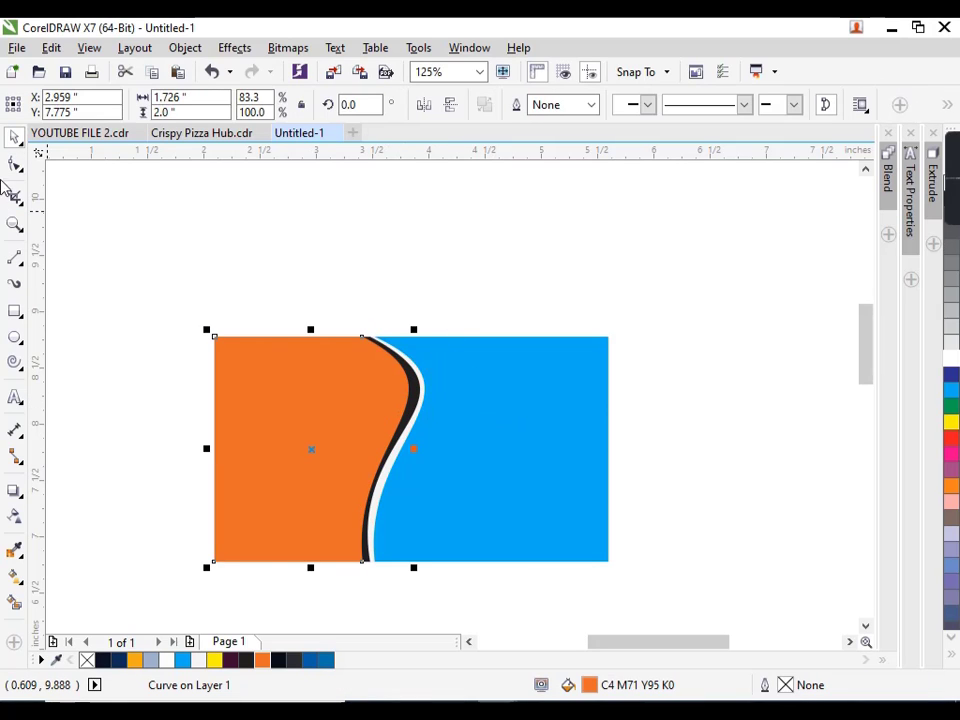
key(space)
click(358, 558)
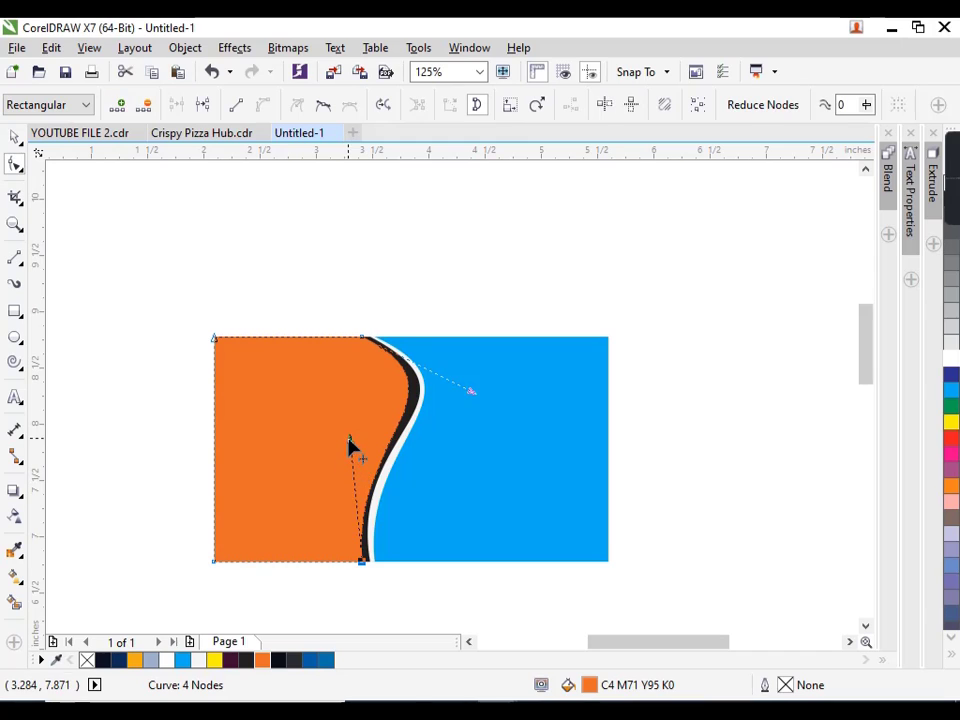
drag(349, 443, 342, 434)
drag(472, 392, 484, 399)
key(space)
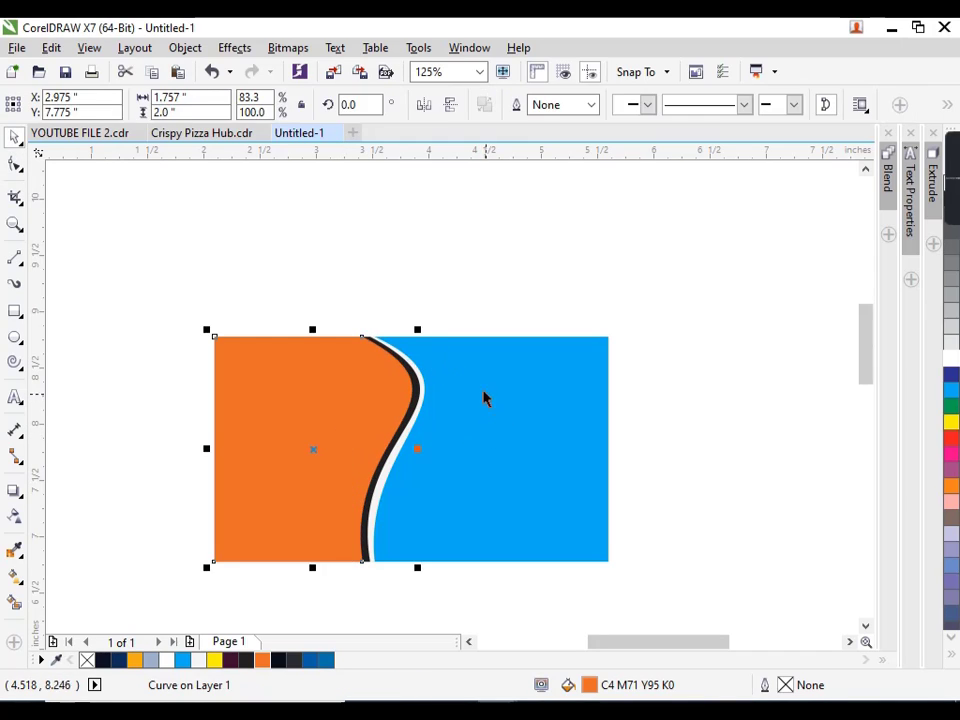
key(Escape)
Switch to the browser and bring the downloaded photo of the man at a laptop into the CorelDRAW drawing
scroll(432, 400, up, 2)
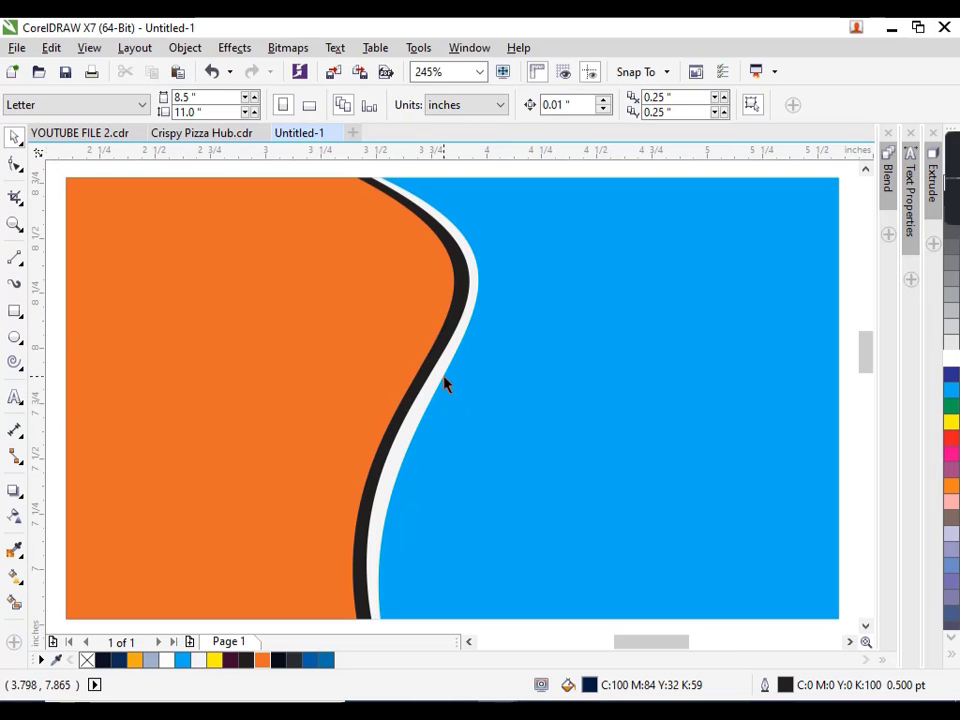
key(alt+Tab)
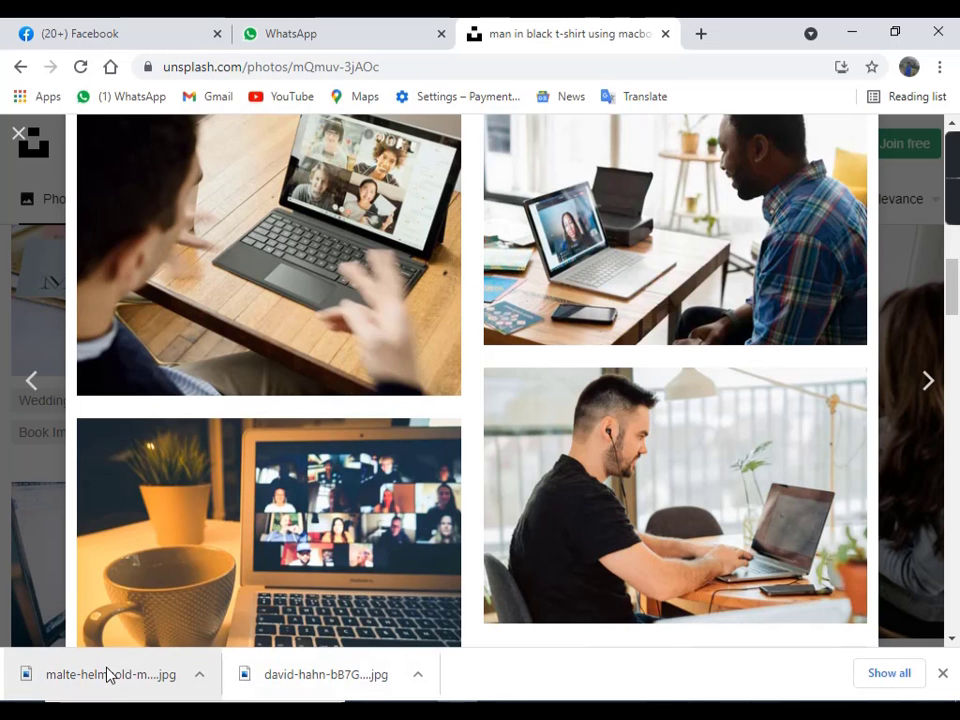
key(alt+Tab)
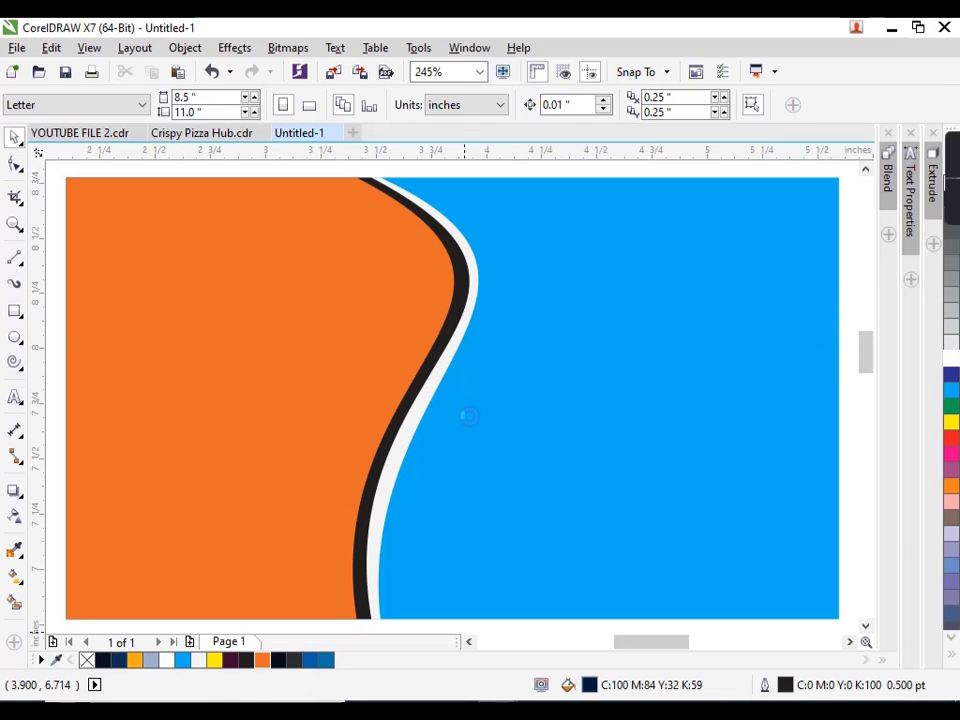
scroll(432, 418, down, 5)
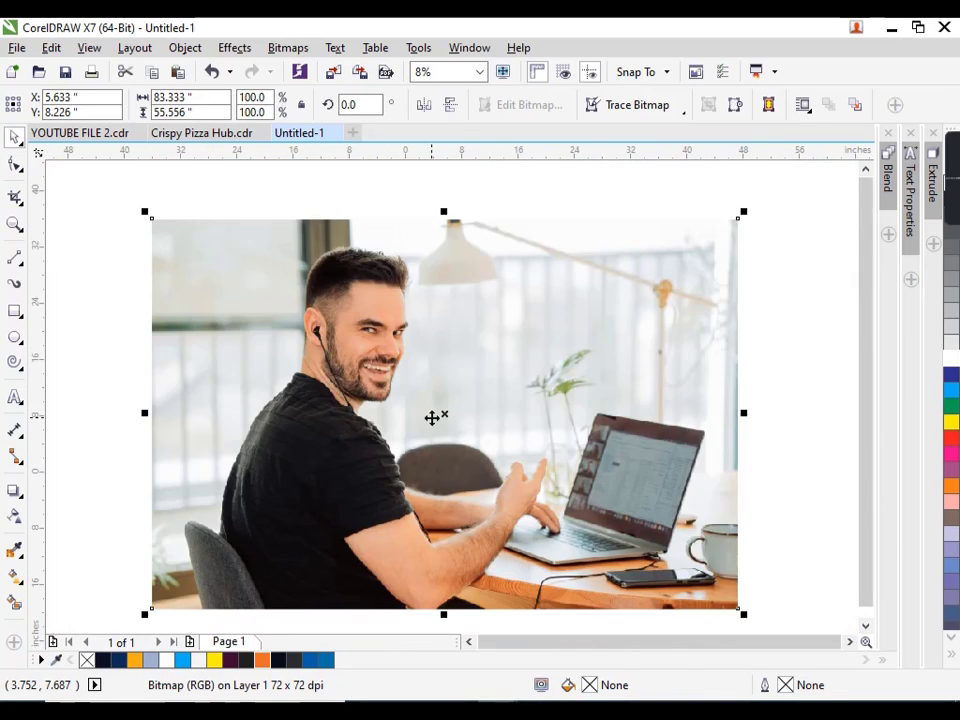
Scale the photo down to about 2.21 × 1.47 inches and place it over the lower part of the orange shape
drag(743, 214, 587, 201)
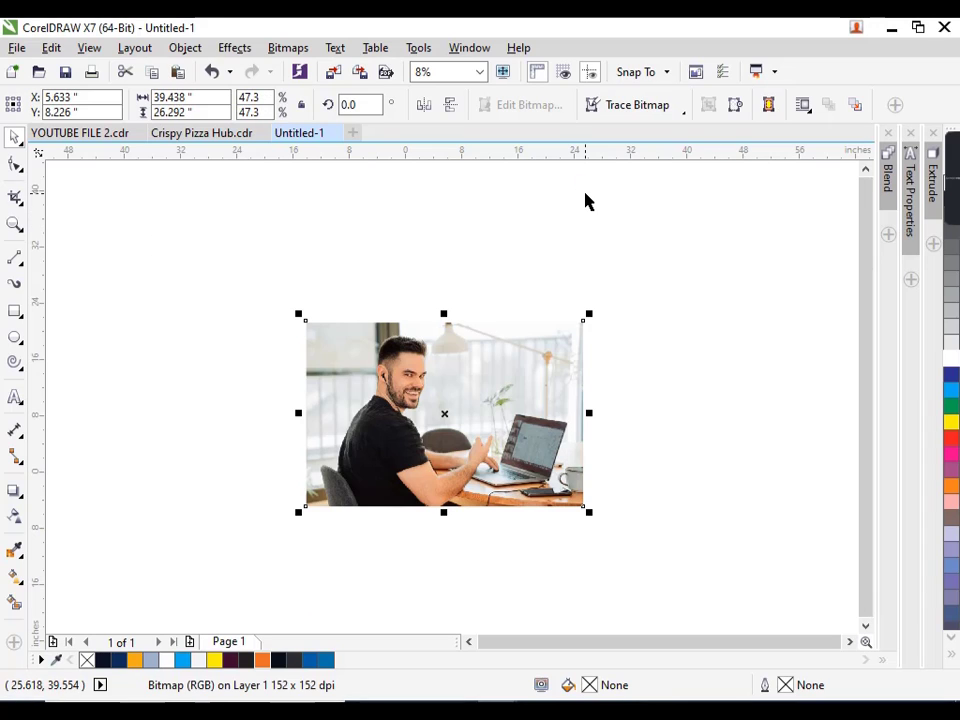
key(ctrl+r)
key(ctrl+r)
key(ctrl+r)
key(F4)
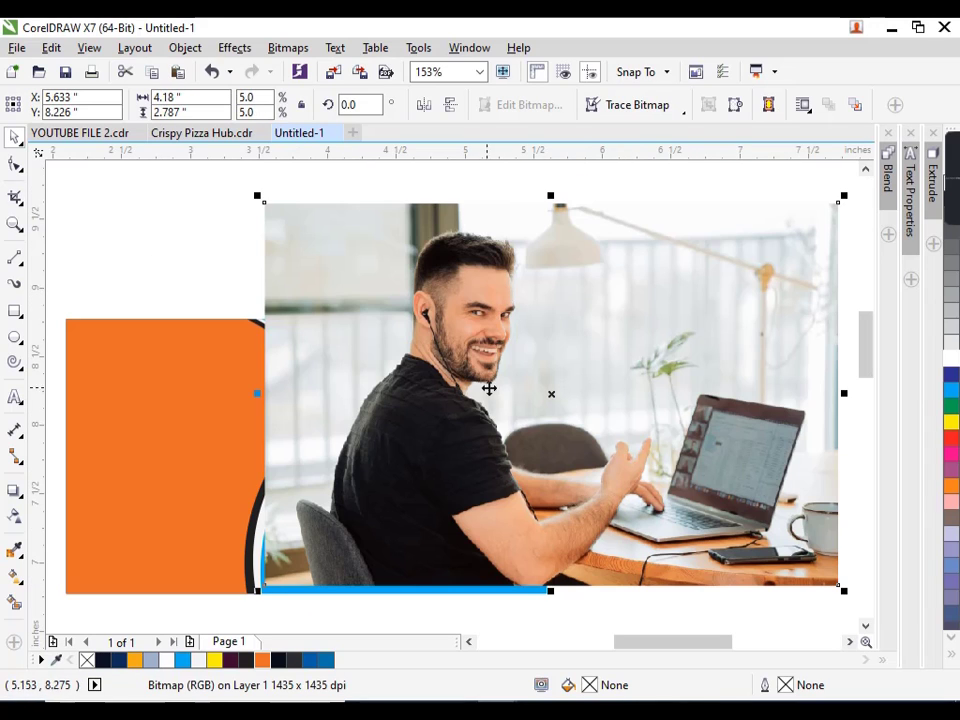
drag(845, 195, 705, 291)
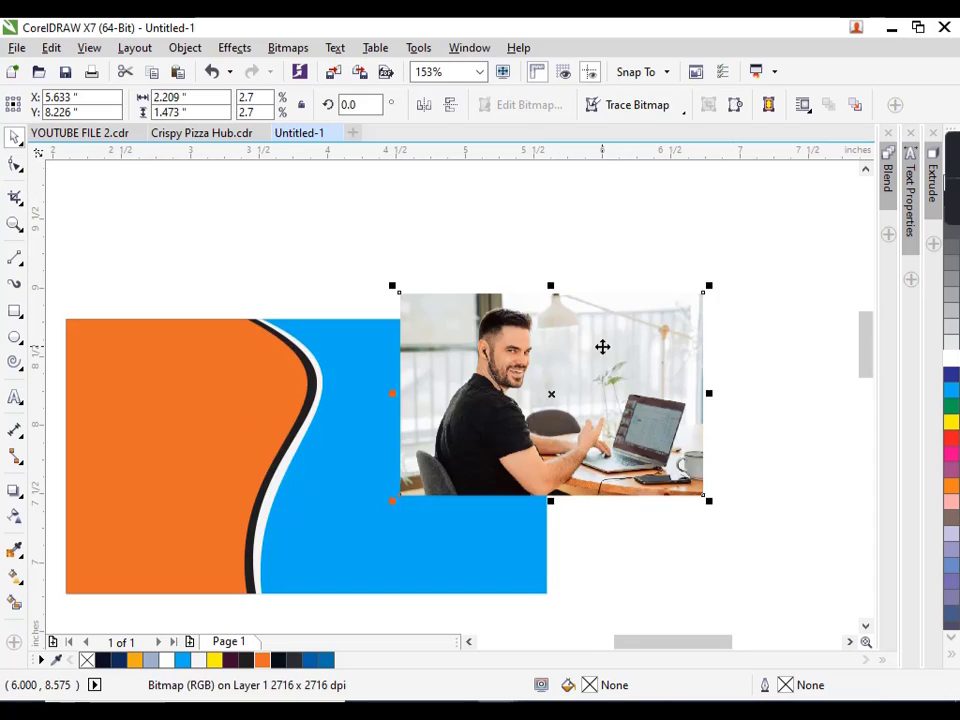
scroll(596, 364, down, 2)
drag(596, 364, 415, 422)
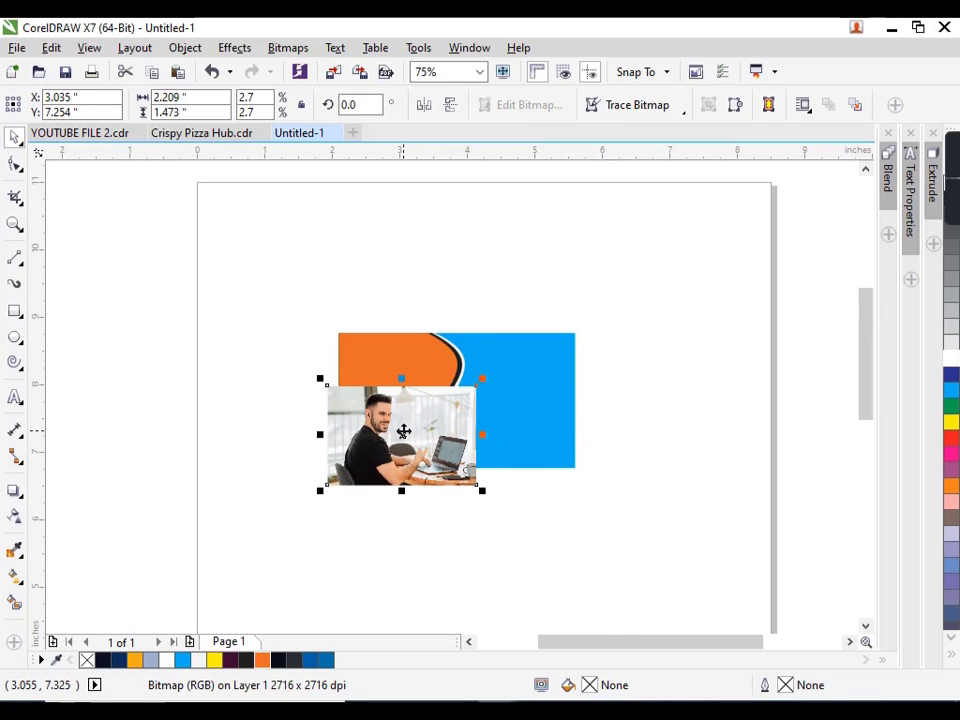
PowerClip the photo inside the orange curved shape
right_click(403, 431)
click(446, 174)
click(377, 381)
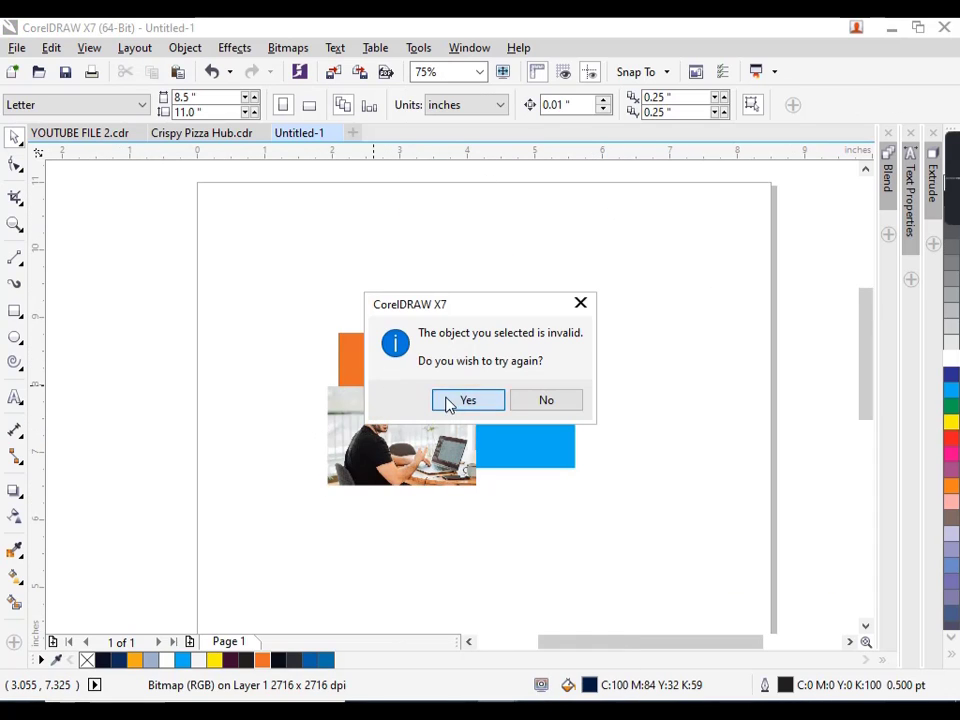
click(446, 400)
click(374, 384)
Reposition the clipped photo and enlarge it to about 2.82 × 1.88 inches to cover the upper part of the shape
ctrl+click(385, 424)
drag(387, 425, 391, 369)
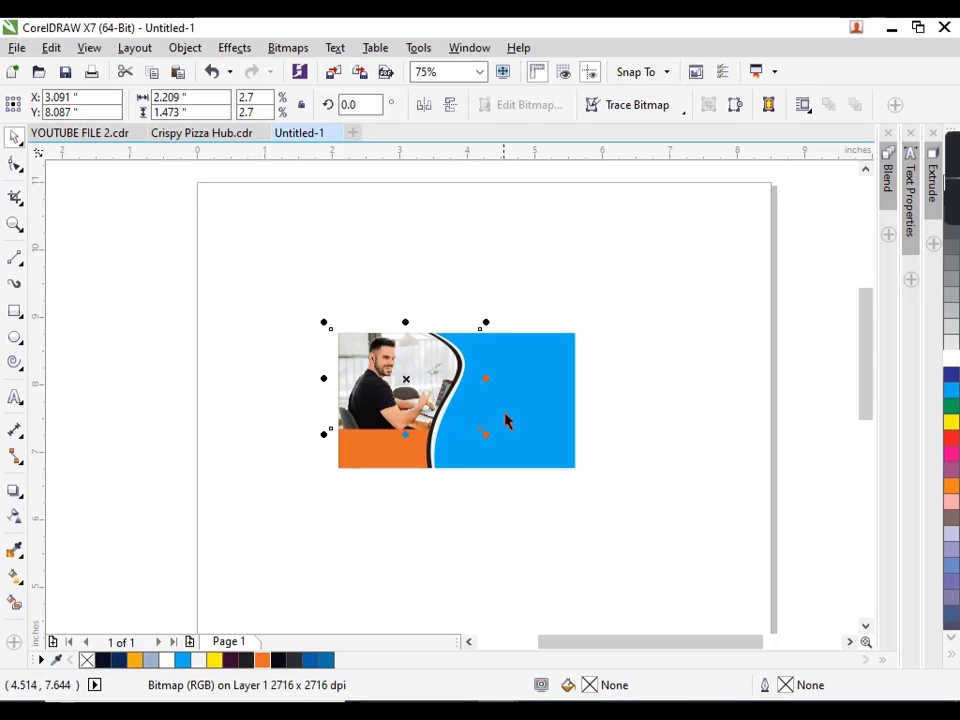
drag(487, 436, 474, 428)
drag(407, 385, 396, 395)
drag(321, 333, 292, 315)
Make a vertically mirrored copy of the clipped photo directly below it and nudge it to close the seam
drag(396, 316, 391, 511)
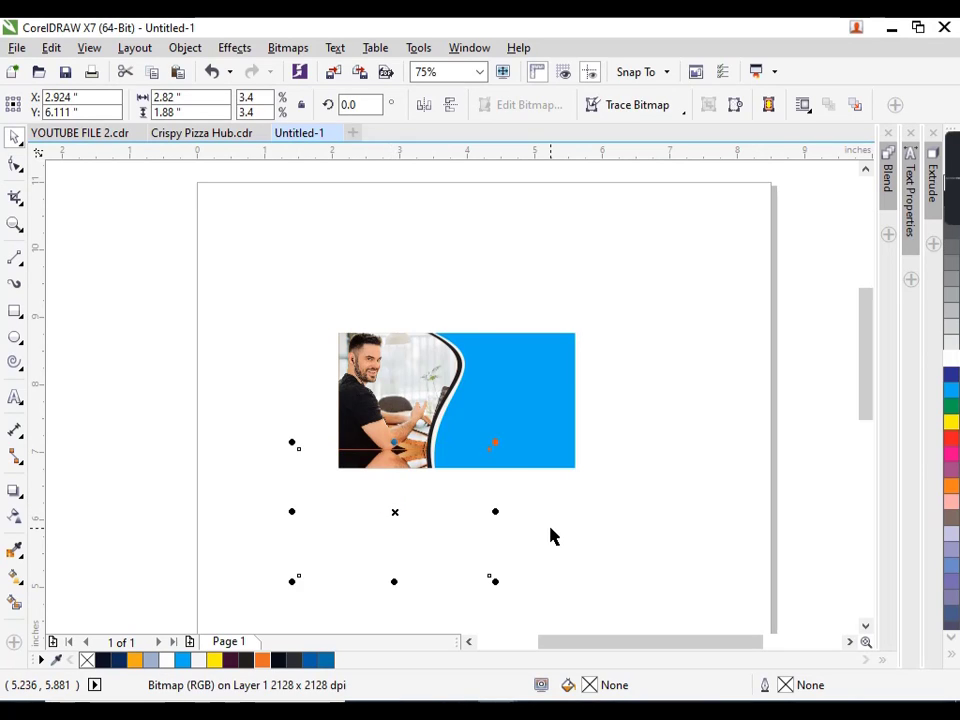
key(Up)
key(Up)
key(Down)
click(583, 546)
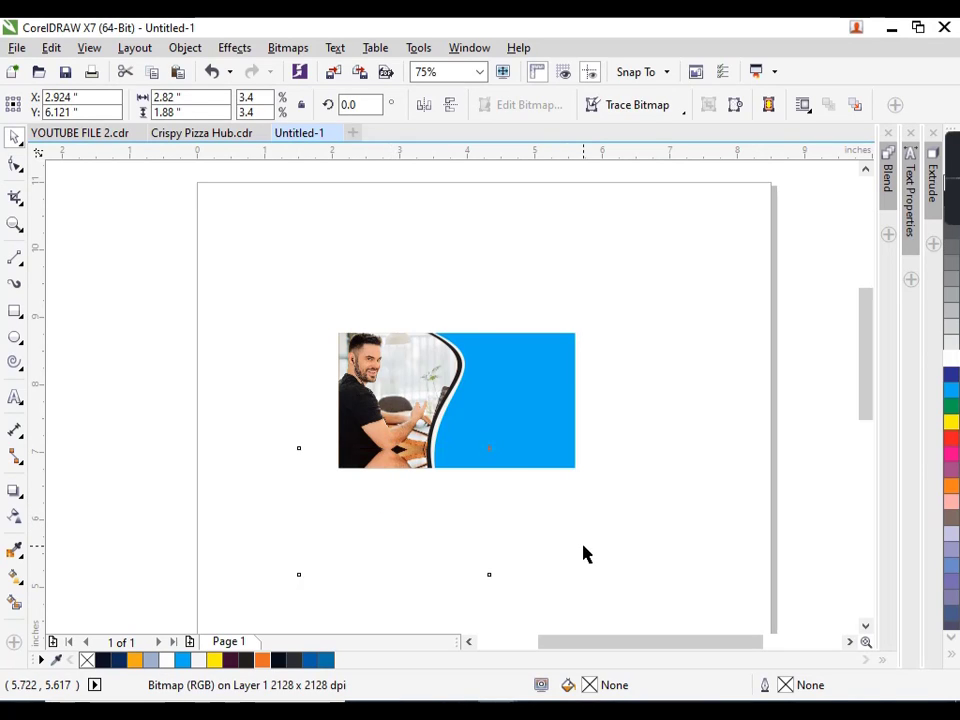
Fill the light gray outer stripe with an orange tone sampled from the table in the photo
scroll(626, 324, up, 1)
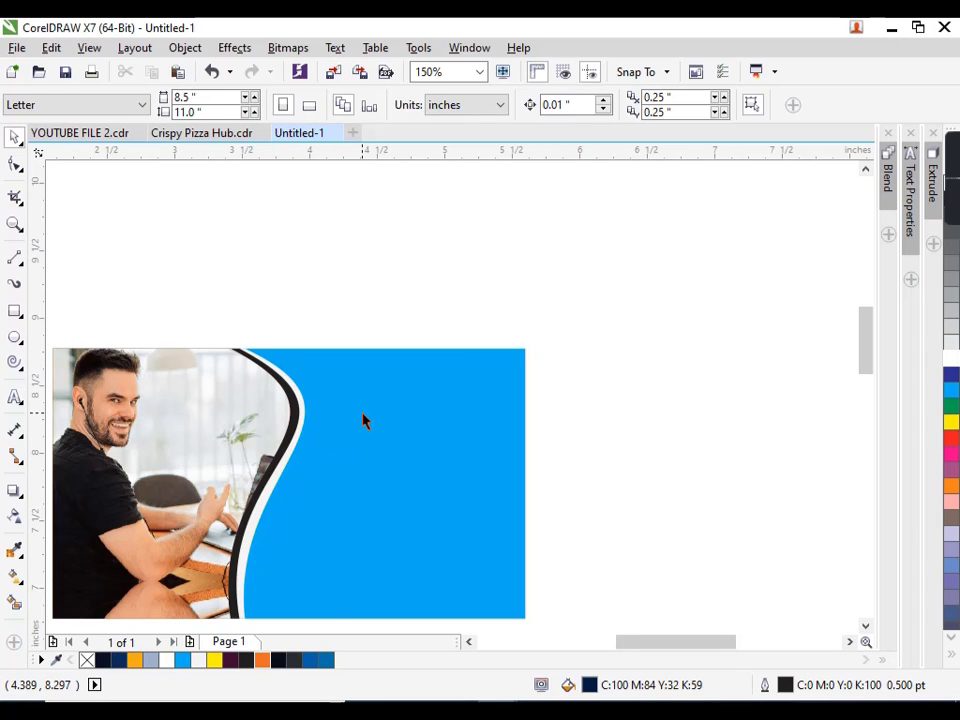
scroll(363, 421, down, 1)
scroll(302, 497, up, 1)
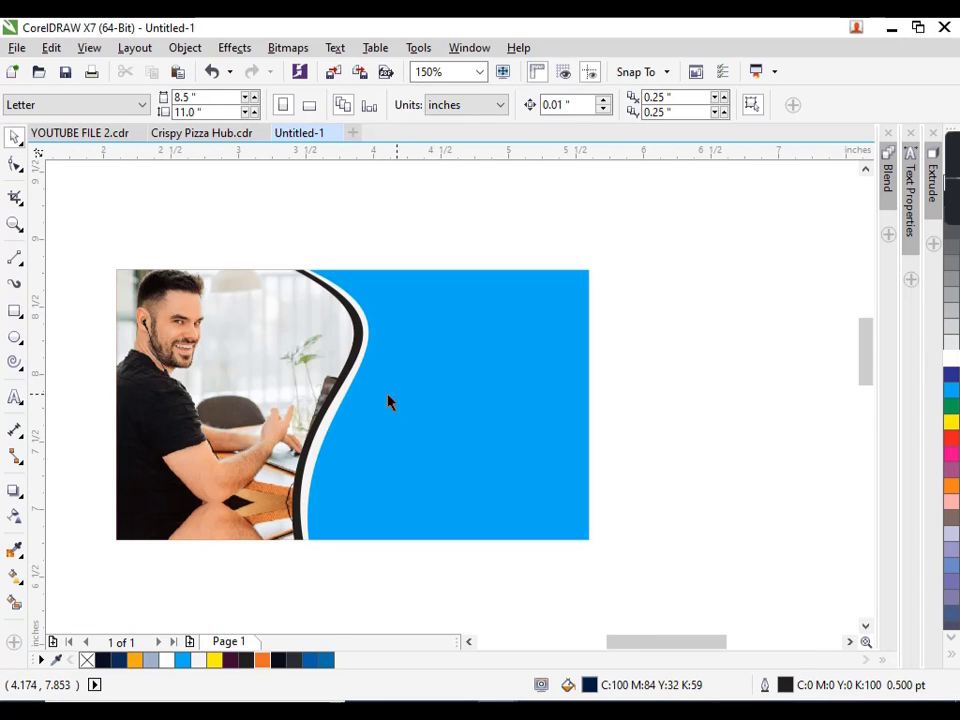
click(348, 407)
key(i)
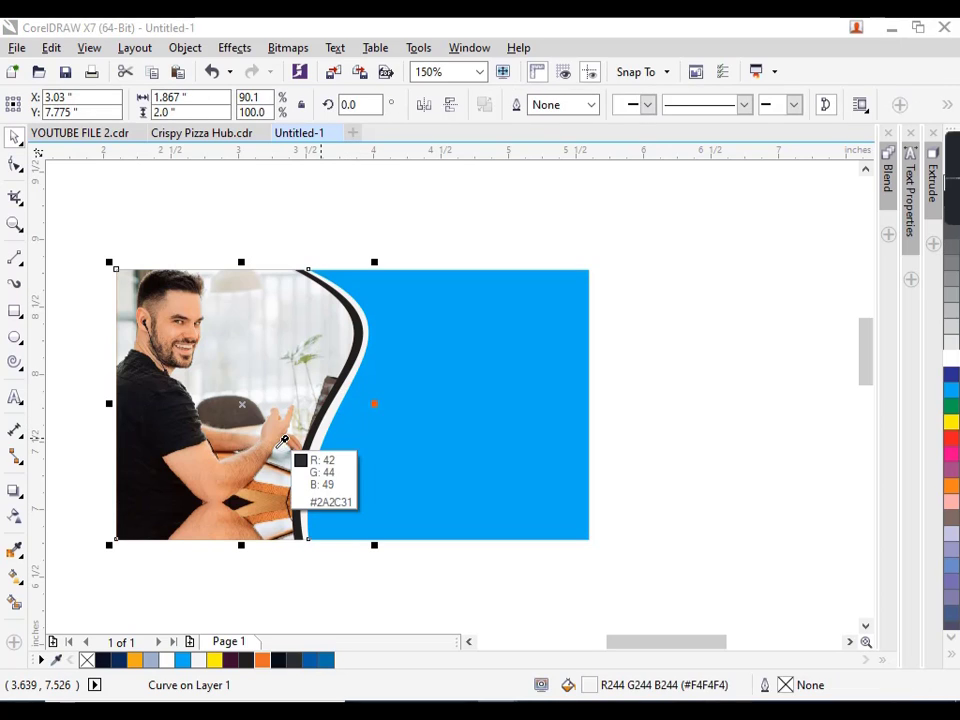
click(269, 518)
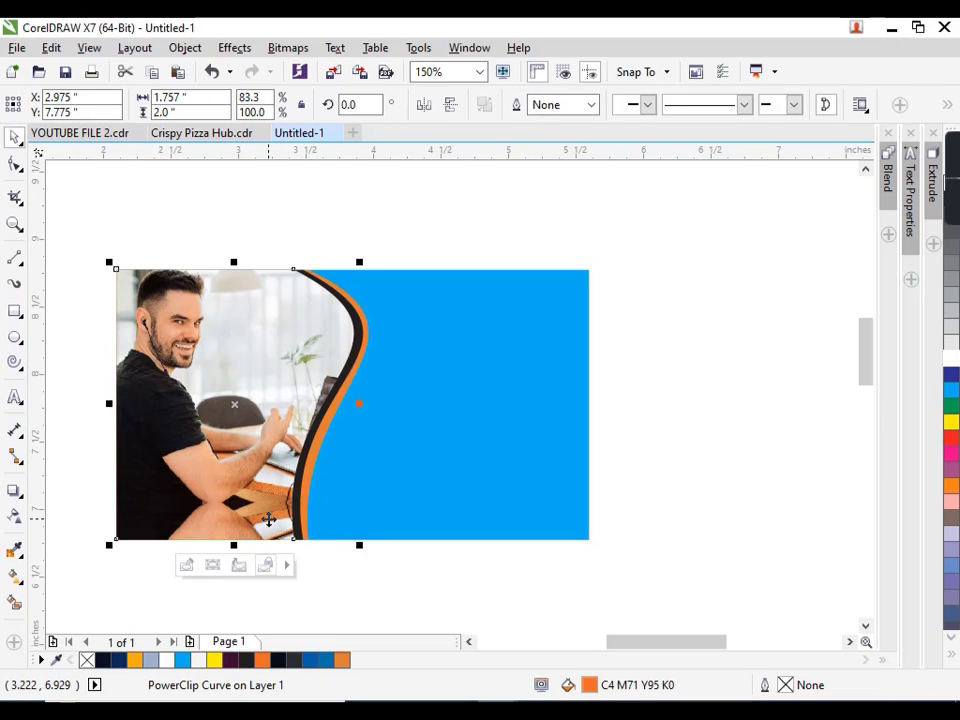
Add the artistic text "BUSINESS" with "IDEAS" on a second line over the blue part of the card
click(450, 550)
scroll(350, 300, up, 1)
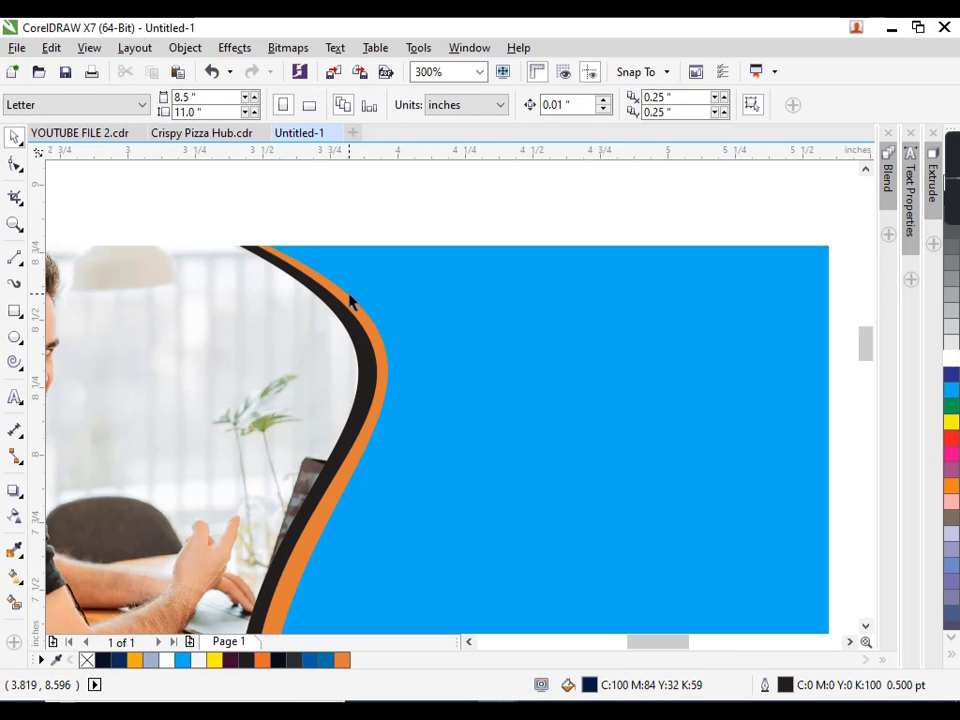
scroll(297, 272, down, 1)
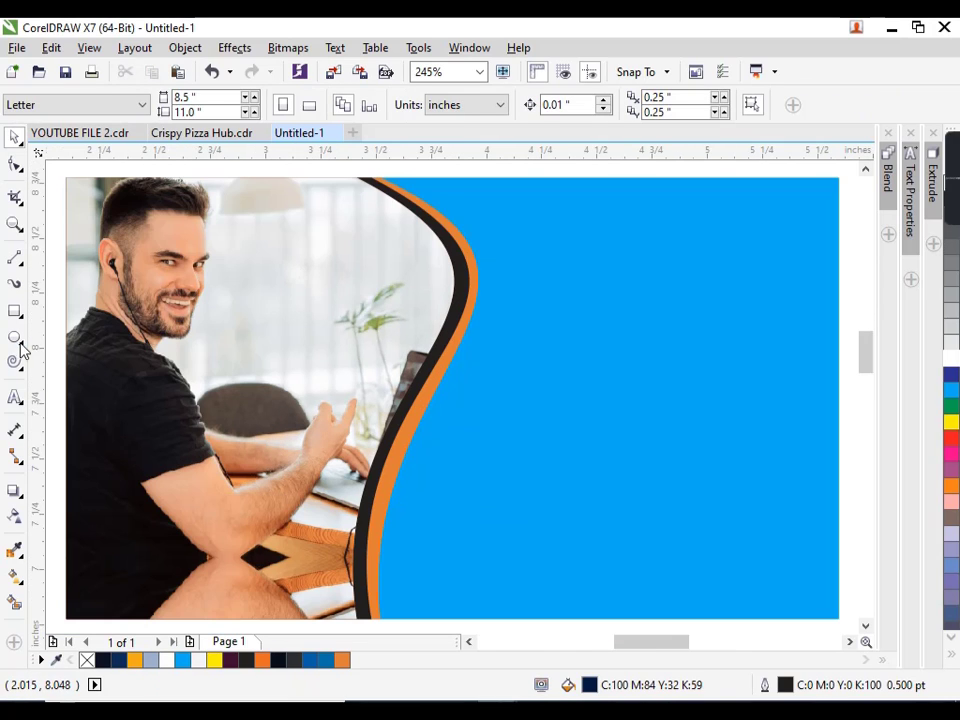
click(15, 397)
scroll(470, 470, down, 3)
click(484, 445)
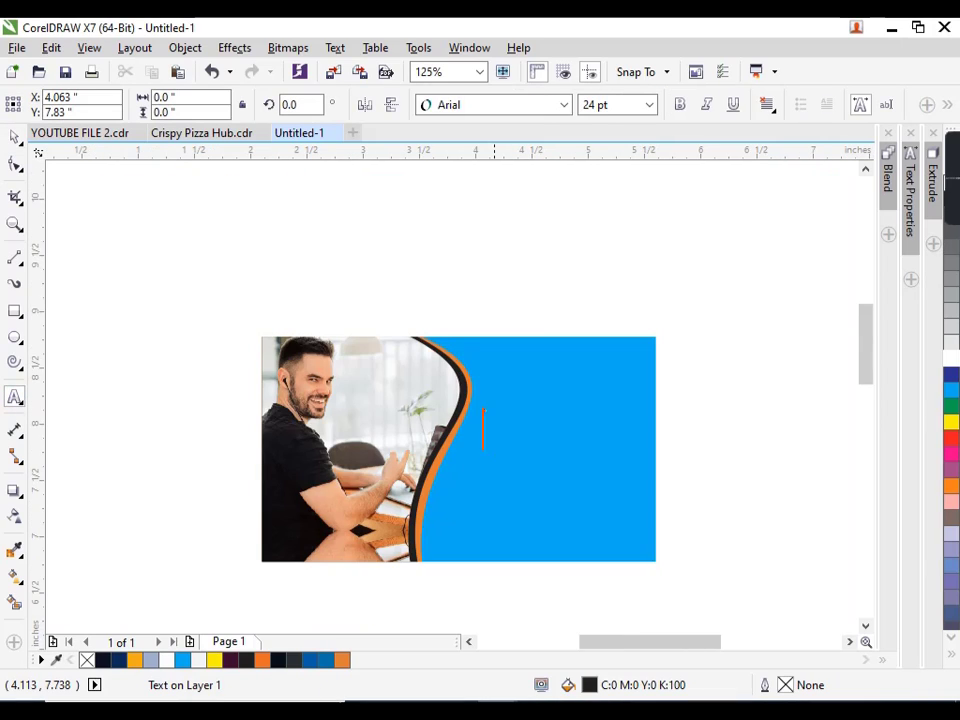
text(BUS)
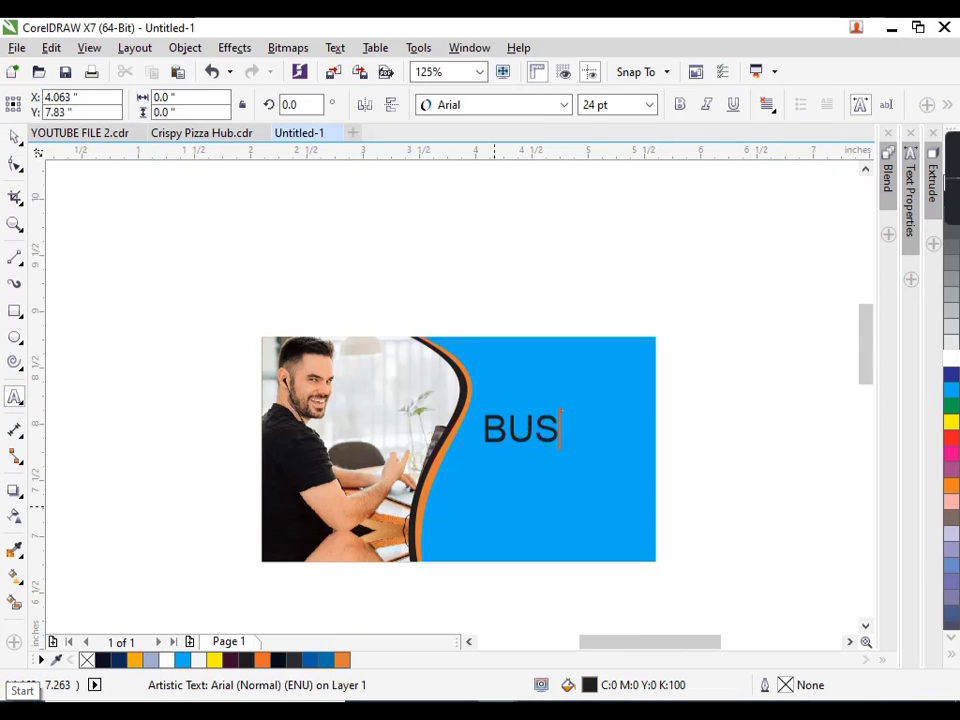
text(INESS)
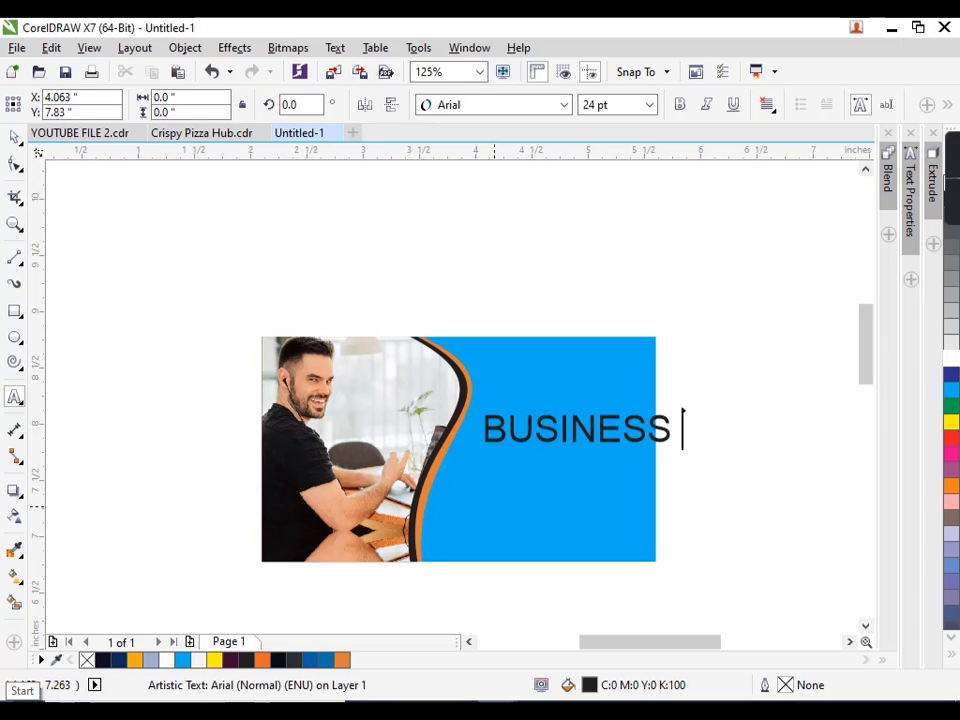
key(Return)
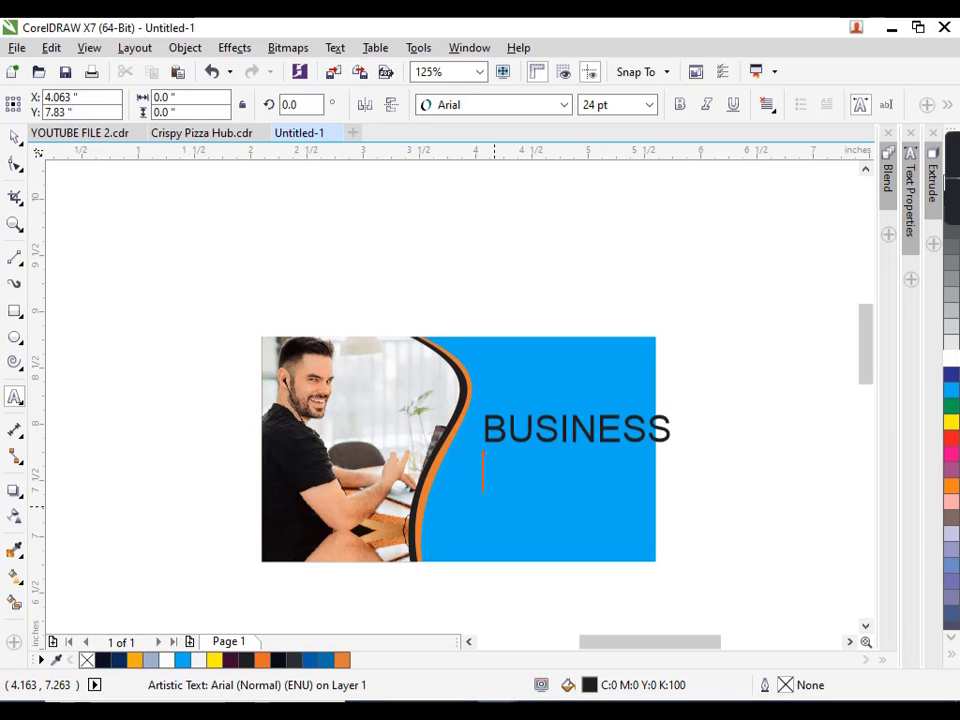
text(IDEAS)
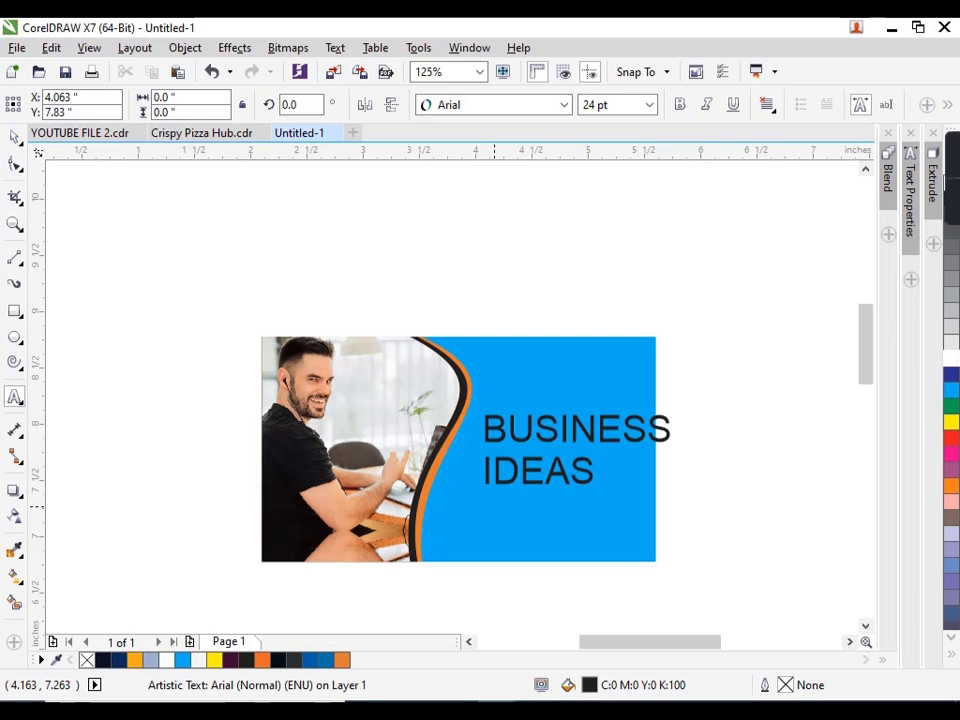
click(15, 135)
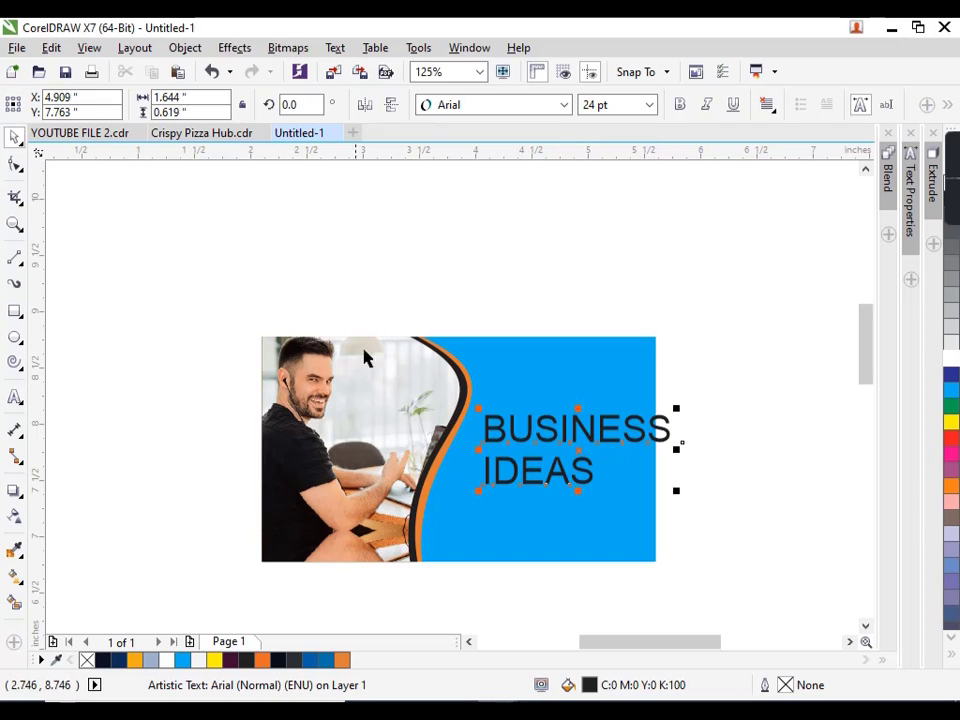
Centre IDEAS under BUSINESS and set both words in the Britannic Bold font
drag(741, 360, 469, 533)
key(c)
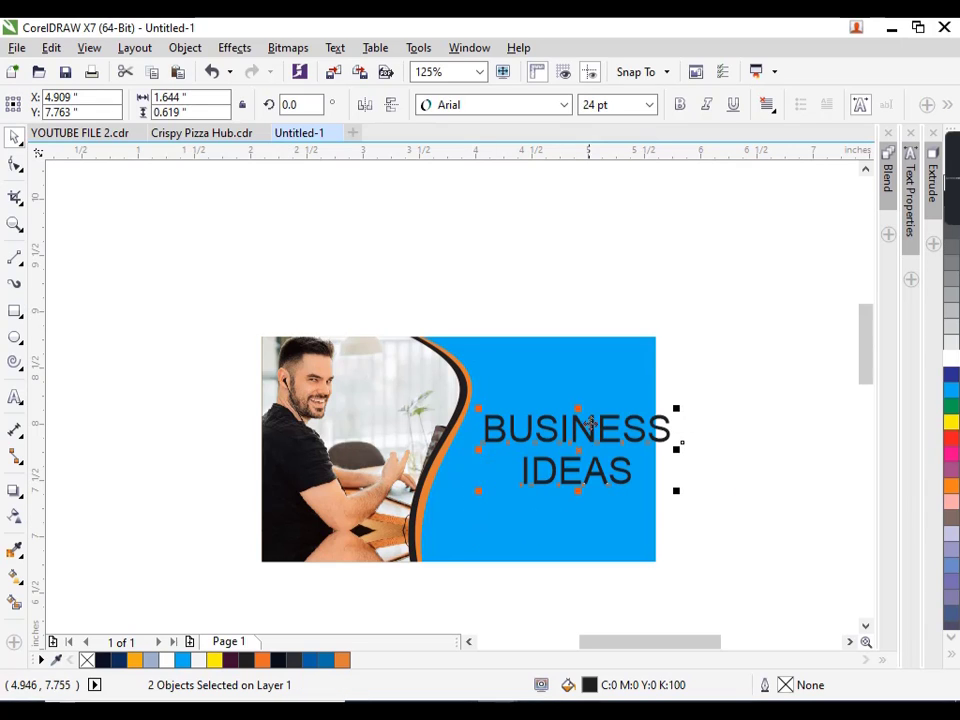
click(565, 105)
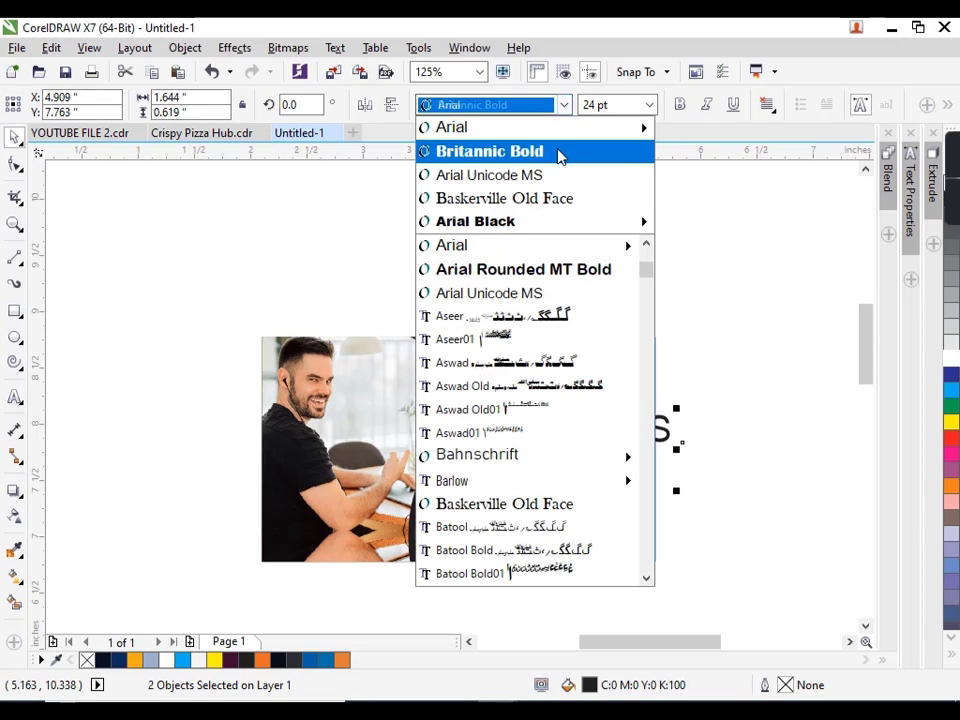
click(560, 155)
Shrink the BUSINESS IDEAS heading to about 1.11 × 0.47 inches and nudge it higher on the blue area
scroll(598, 514, up, 2)
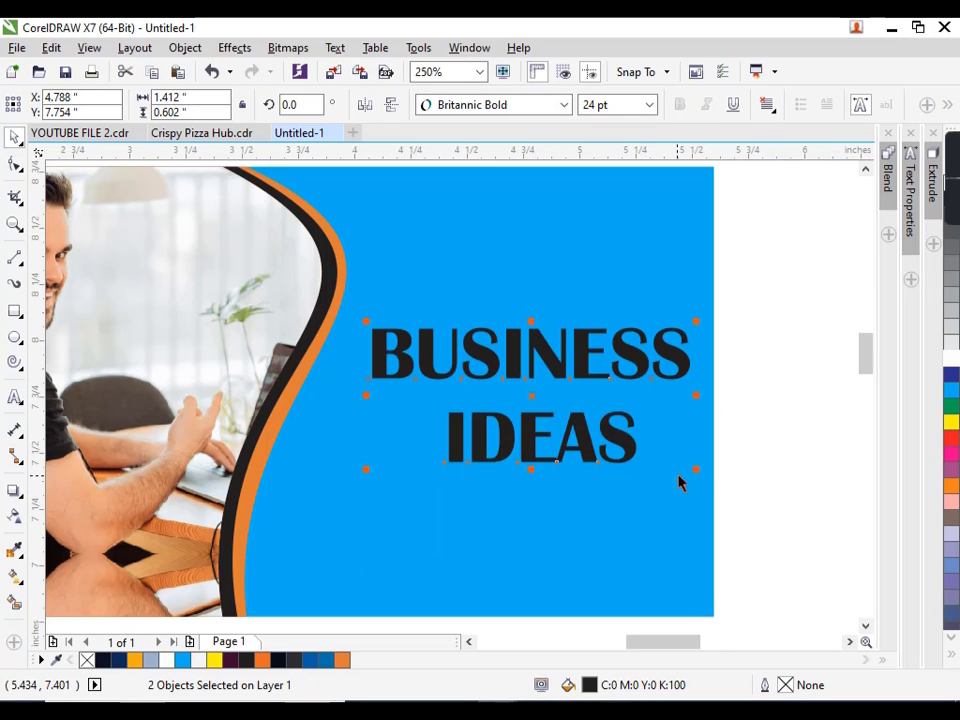
drag(694, 470, 658, 458)
scroll(628, 471, down, 2)
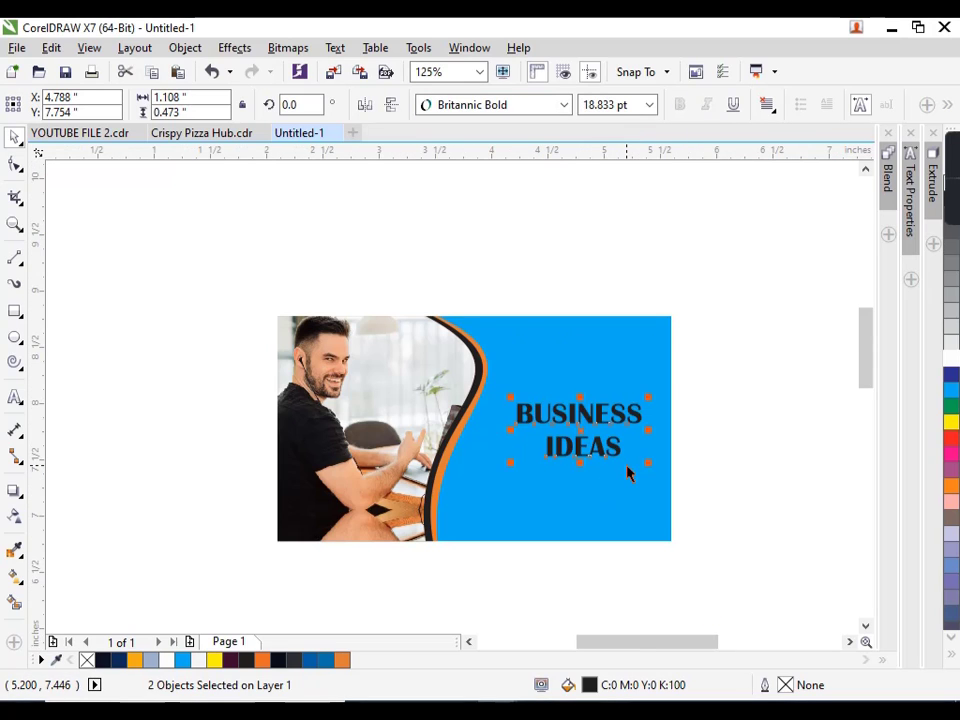
key(Up)
key(Up)
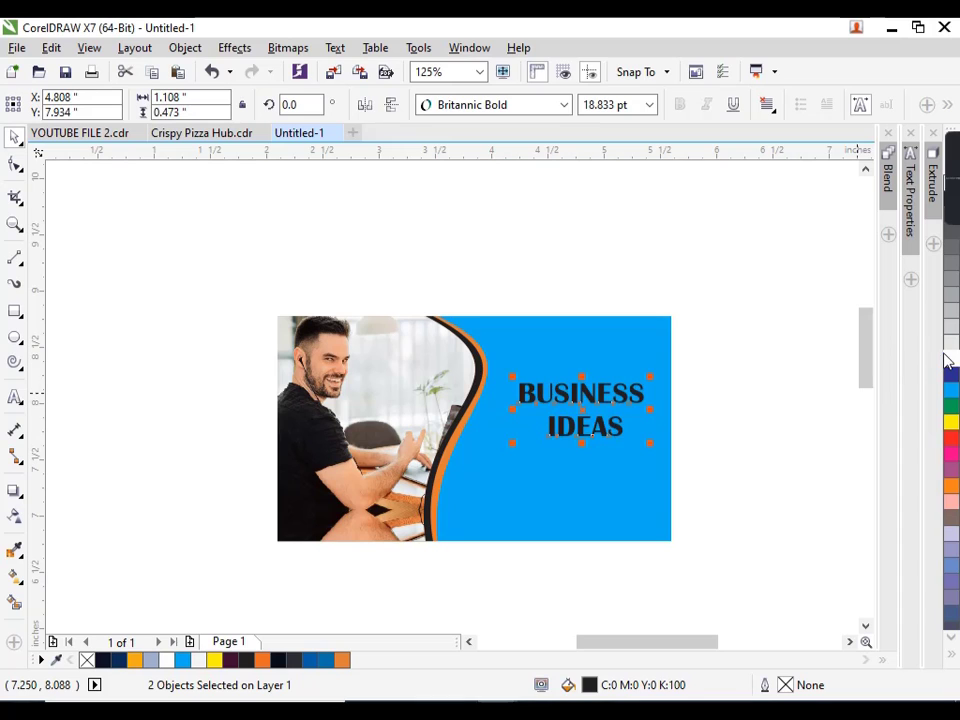
Fill the BUSINESS IDEAS heading with white and give it a black drop shadow with 50 opacity and 15 feather
click(950, 358)
key(Up)
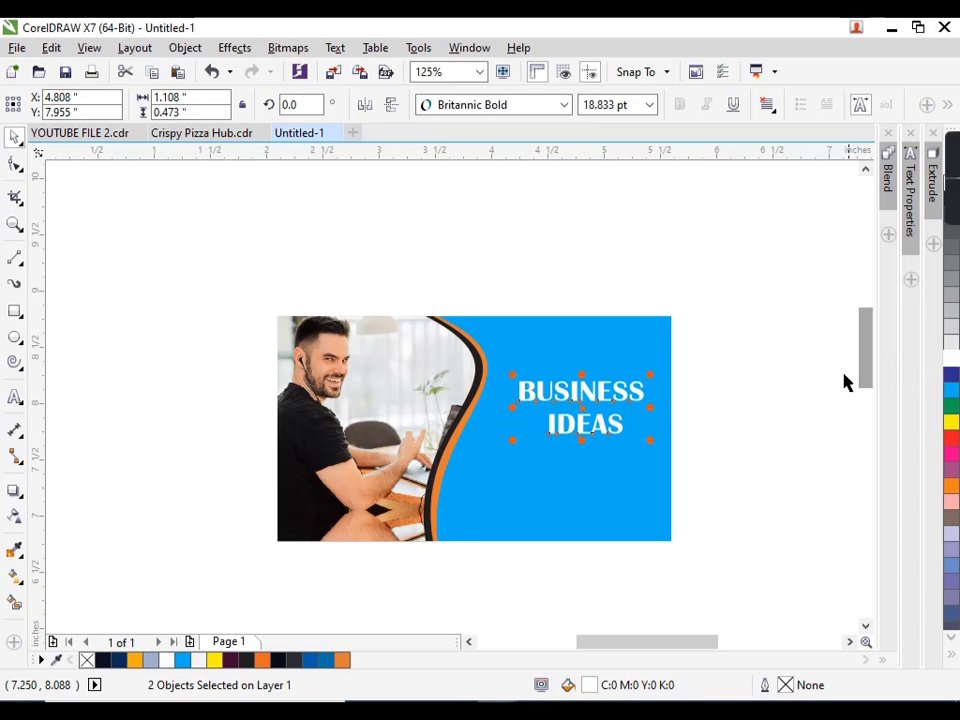
click(15, 487)
scroll(650, 425, up, 4)
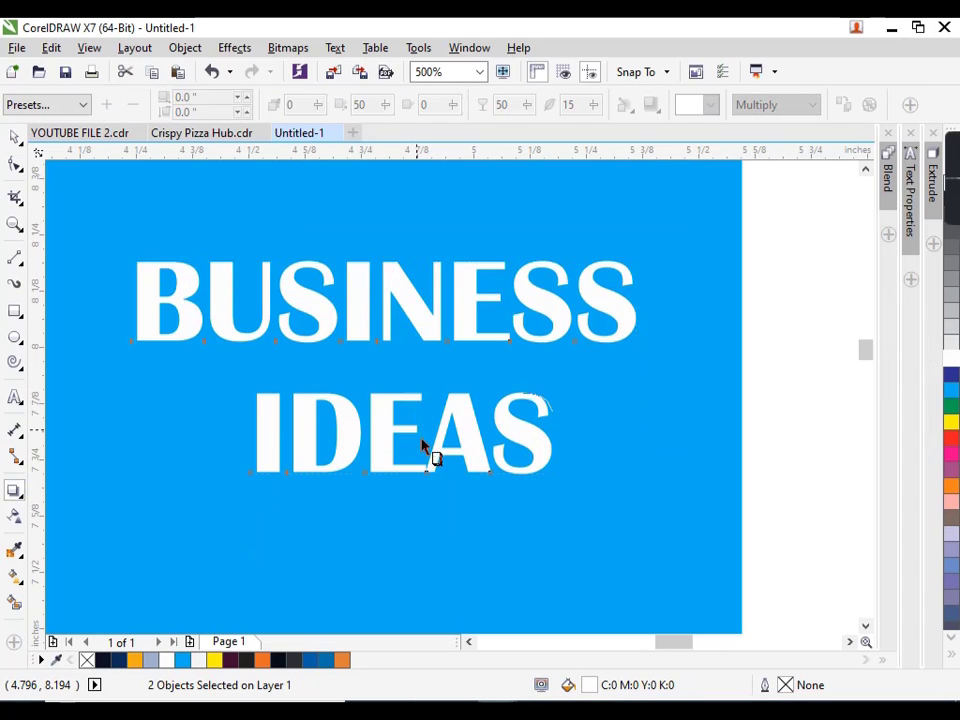
drag(422, 443, 389, 466)
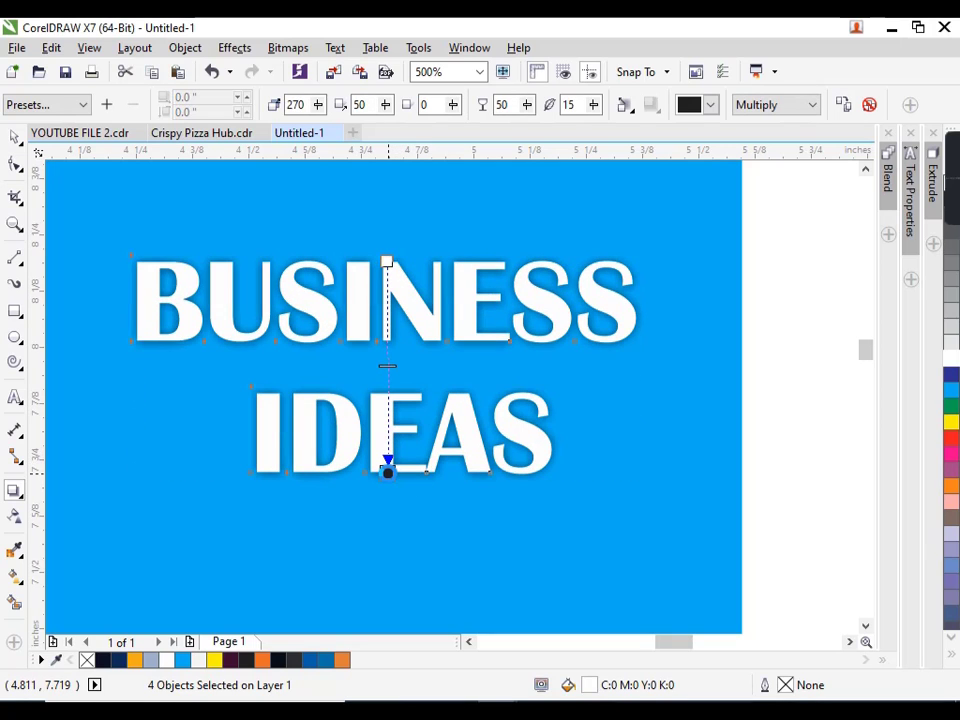
key(space)
Enlarge the shadowed heading proportionally to about 1.17 × 0.52 inches
scroll(387, 440, down, 1)
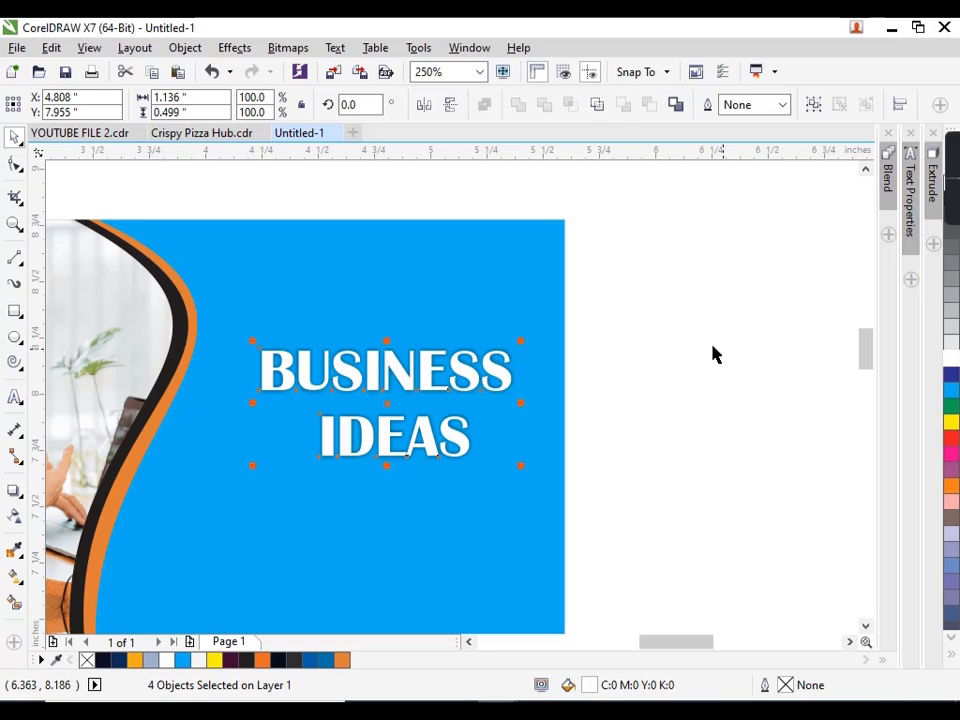
drag(252, 342, 245, 338)
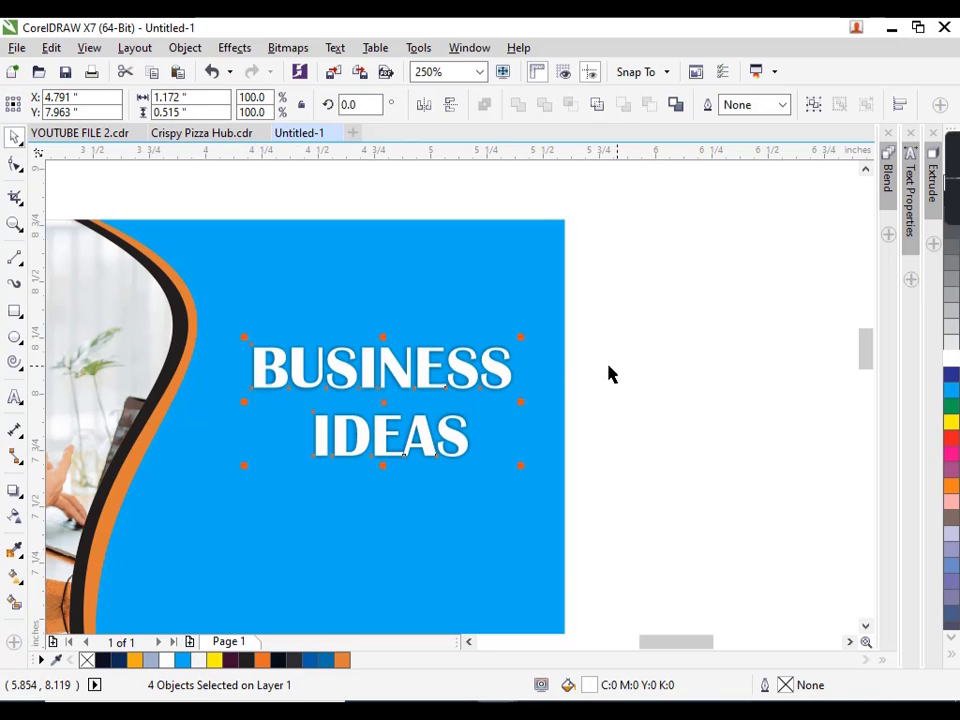
click(611, 373)
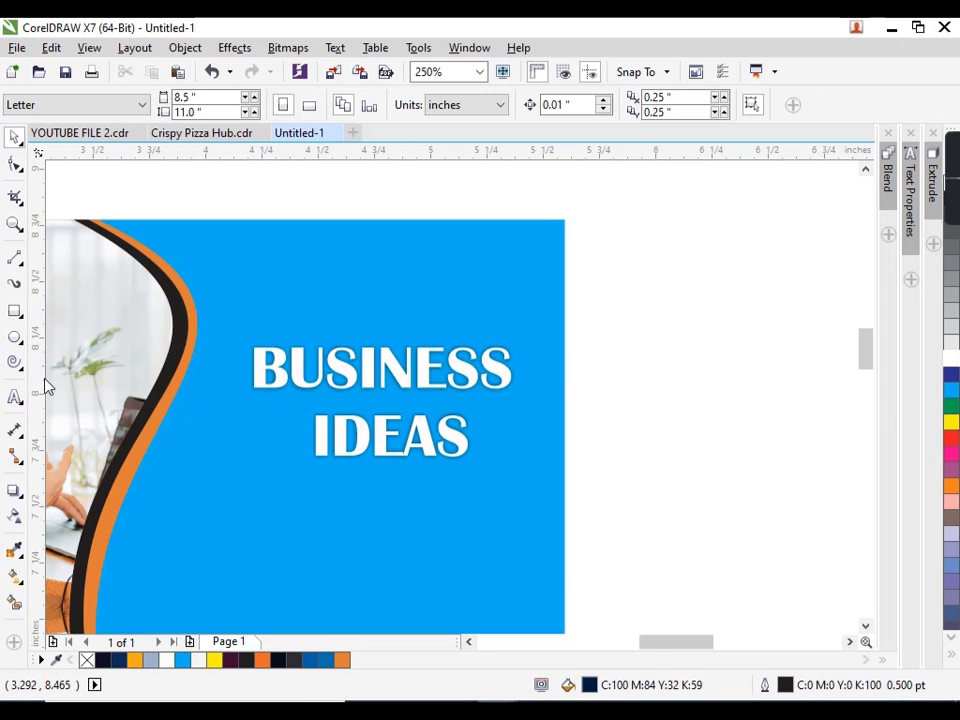
Add the artistic text "ONLINE" above the BUSINESS IDEAS heading
click(14, 398)
click(325, 319)
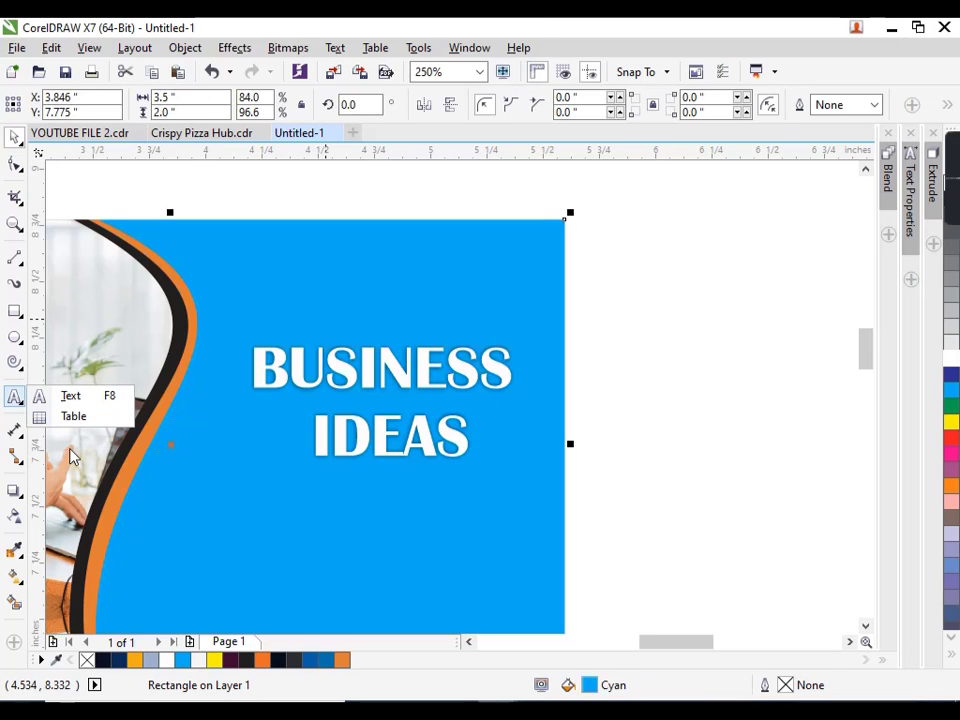
click(70, 396)
click(369, 300)
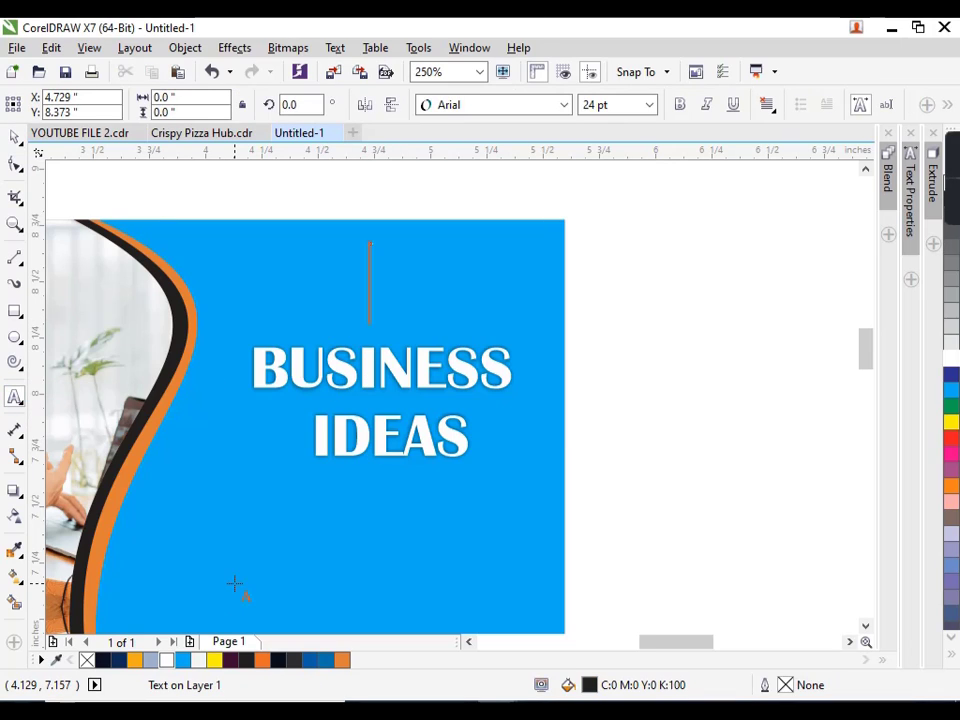
text(ONLI E)
key(BackSpace)
key(BackSpace)
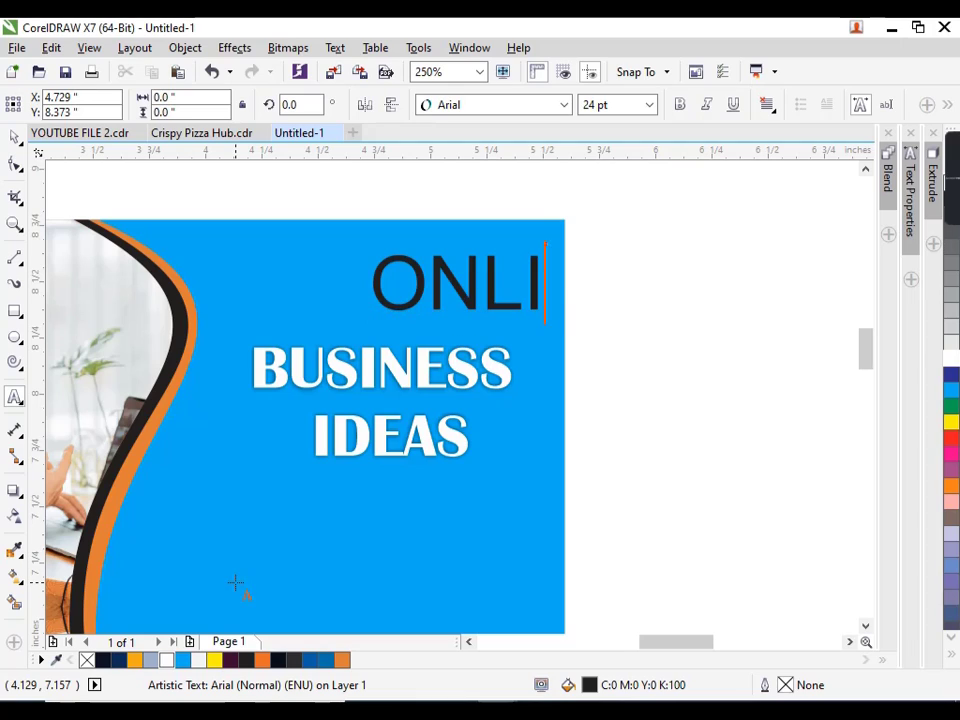
text(NE)
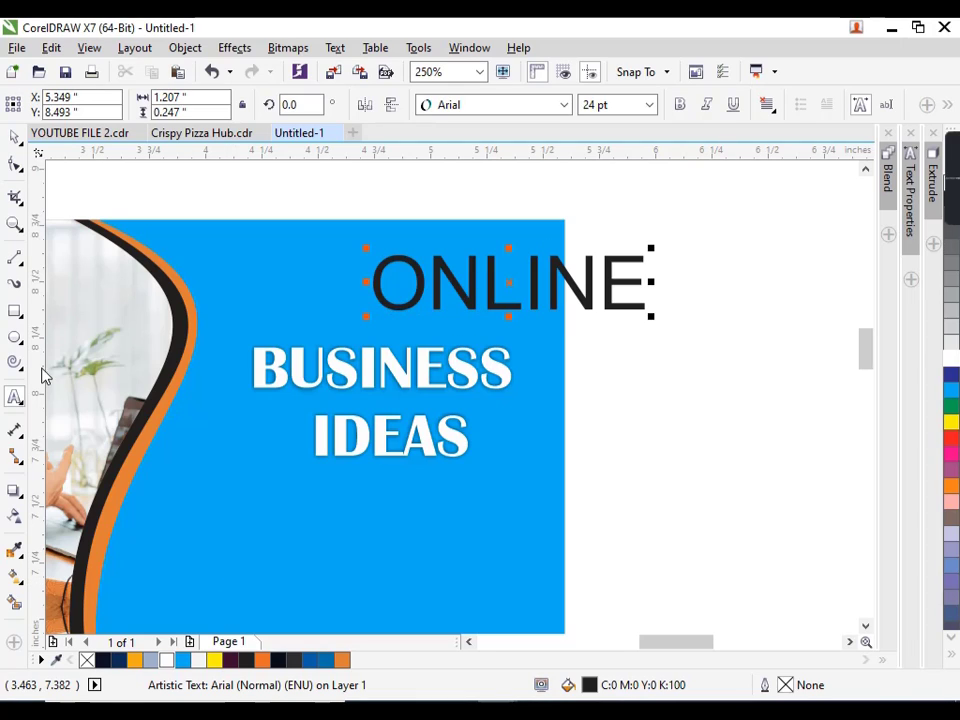
Shrink the ONLINE text to about 10 pt and place it directly above BUSINESS
click(15, 135)
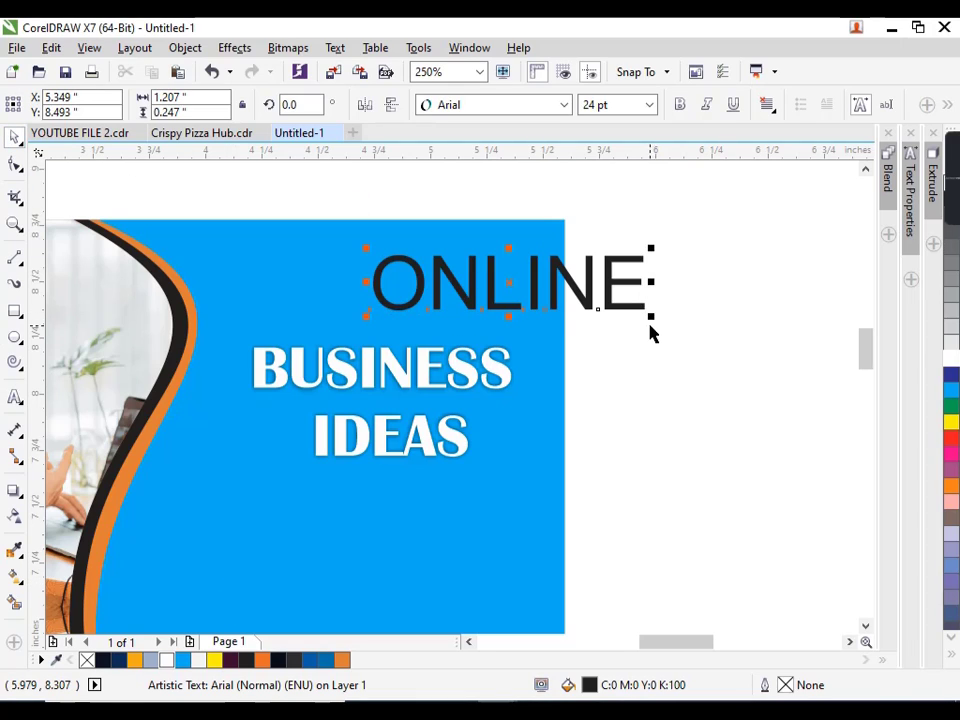
drag(651, 317, 569, 299)
drag(503, 290, 378, 329)
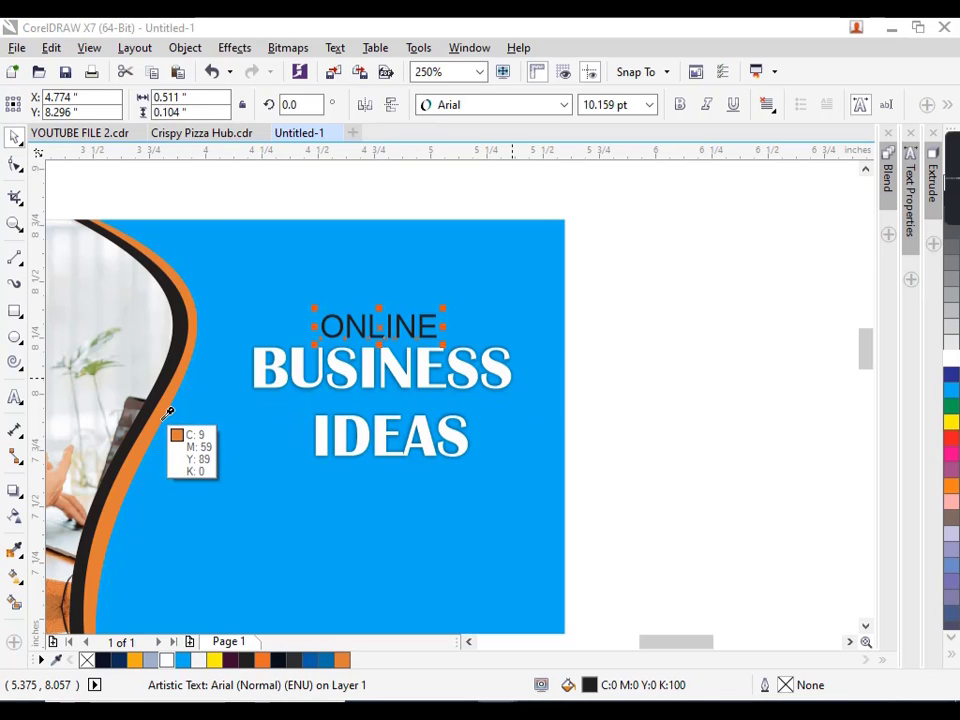
Try the curved stripe's orange as the fill of ONLINE and reduce the text to about 9.7 pt
click(195, 432)
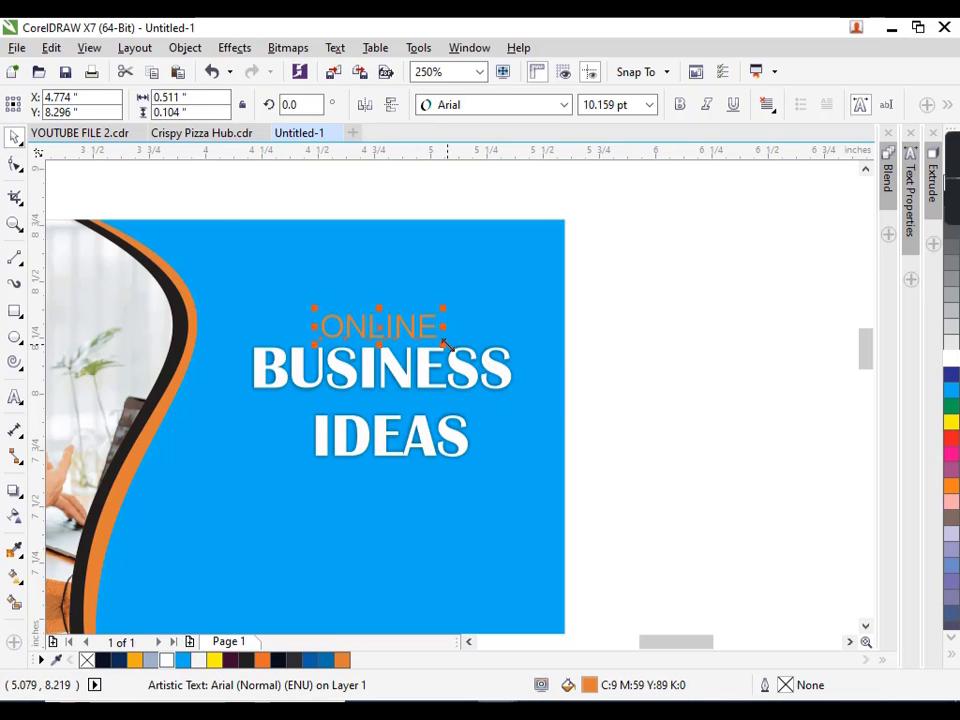
drag(446, 344, 439, 339)
scroll(505, 390, down, 2)
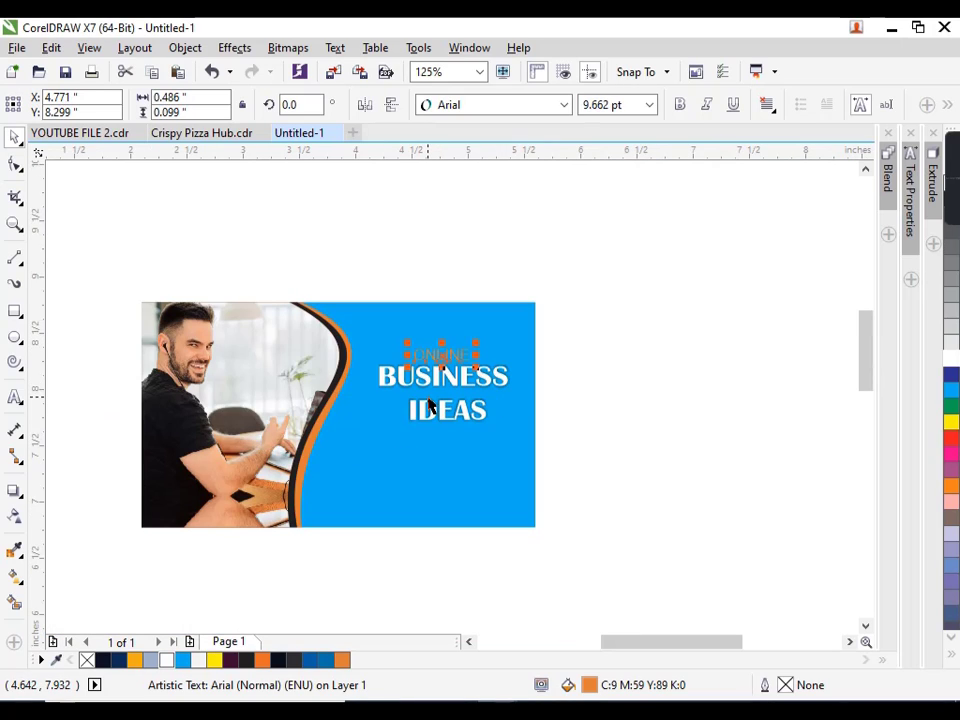
click(364, 392)
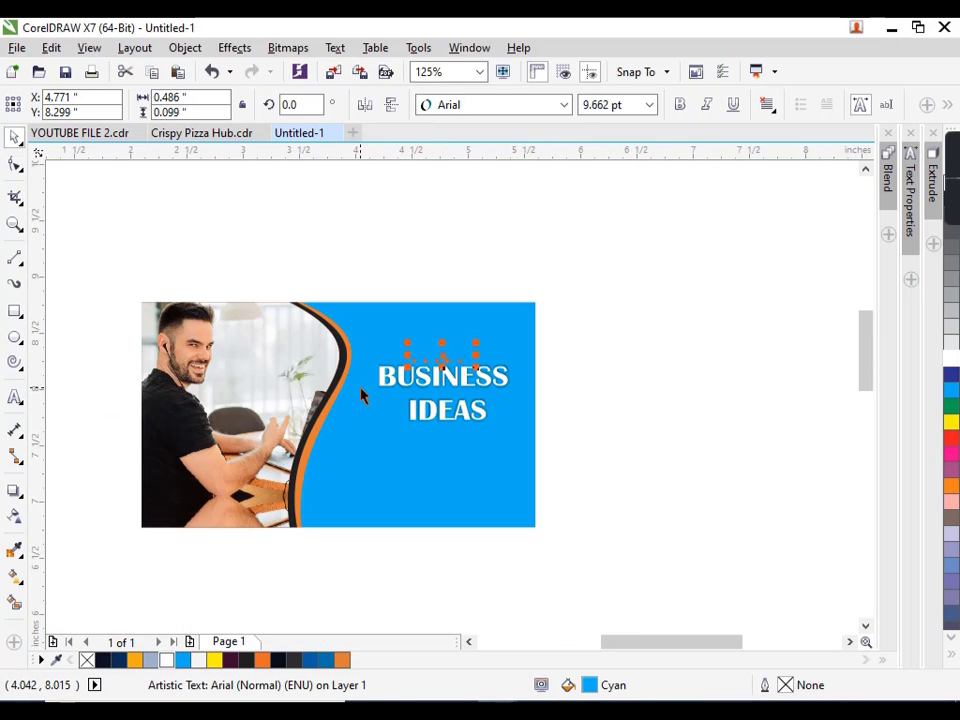
Undo the latest fill and size changes made to the ONLINE text
key(ctrl+z)
key(ctrl+z)
key(ctrl+z)
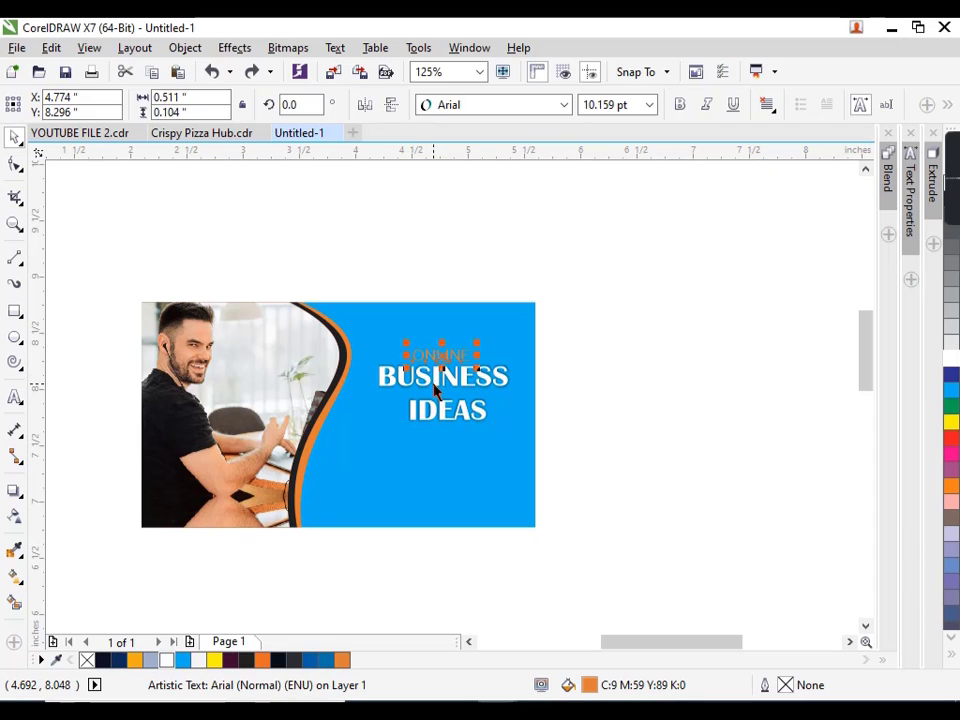
Align ONLINE, BUSINESS and IDEAS on a common vertical centre line
scroll(491, 402, up, 2)
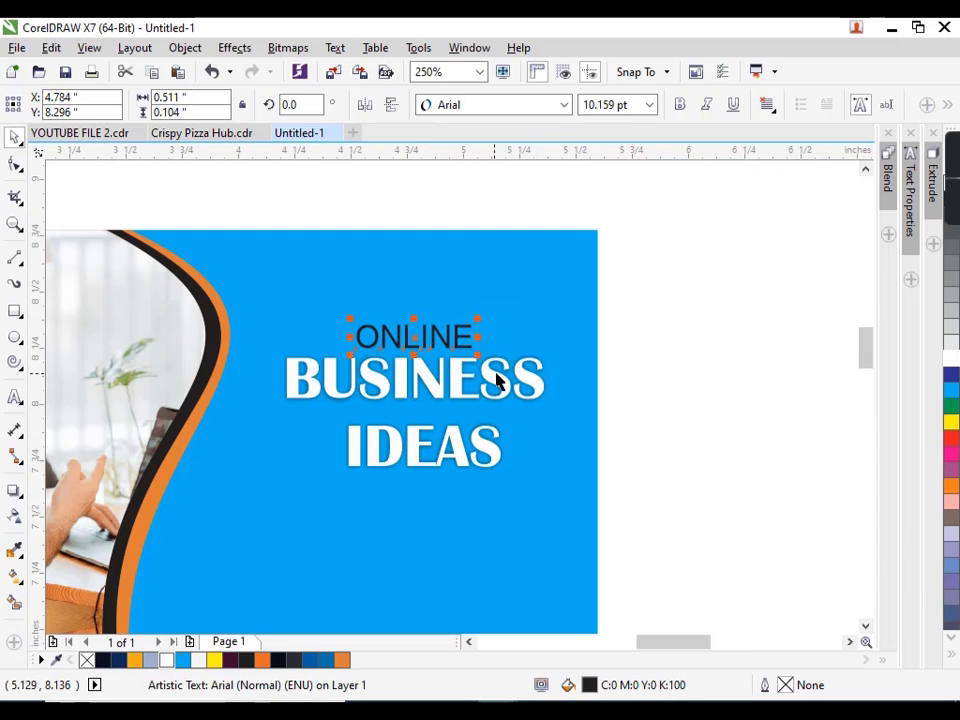
drag(643, 290, 238, 542)
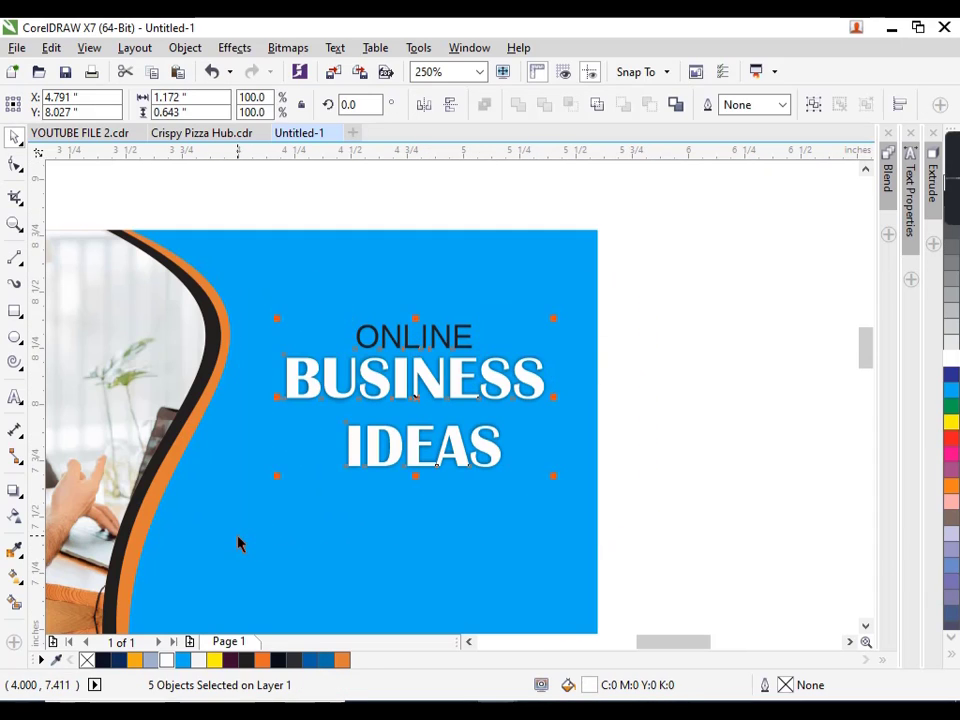
key(c)
click(655, 521)
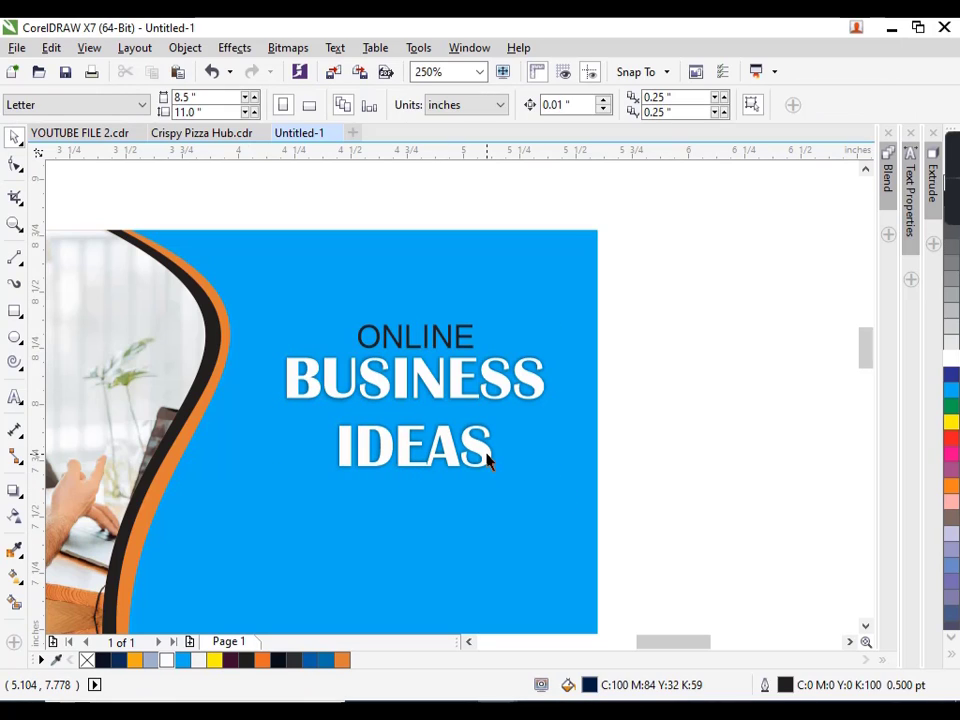
scroll(548, 371, down, 2)
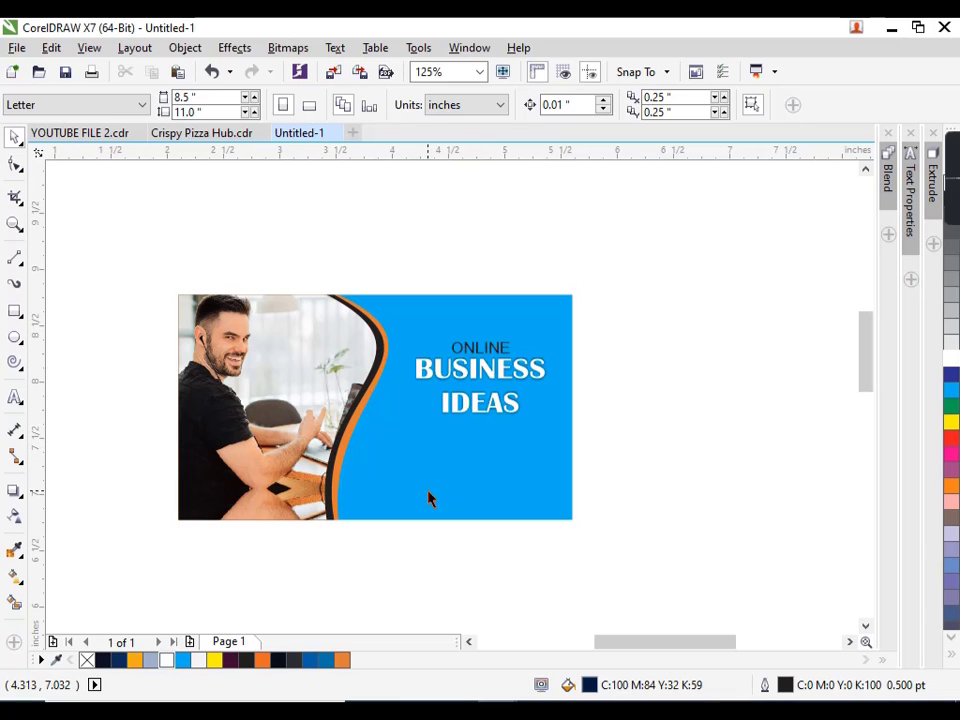
Give the card's cyan background rectangle a linear fountain fill that runs from cyan to deeper blue #076EE3
scroll(500, 458, up, 2)
click(585, 411)
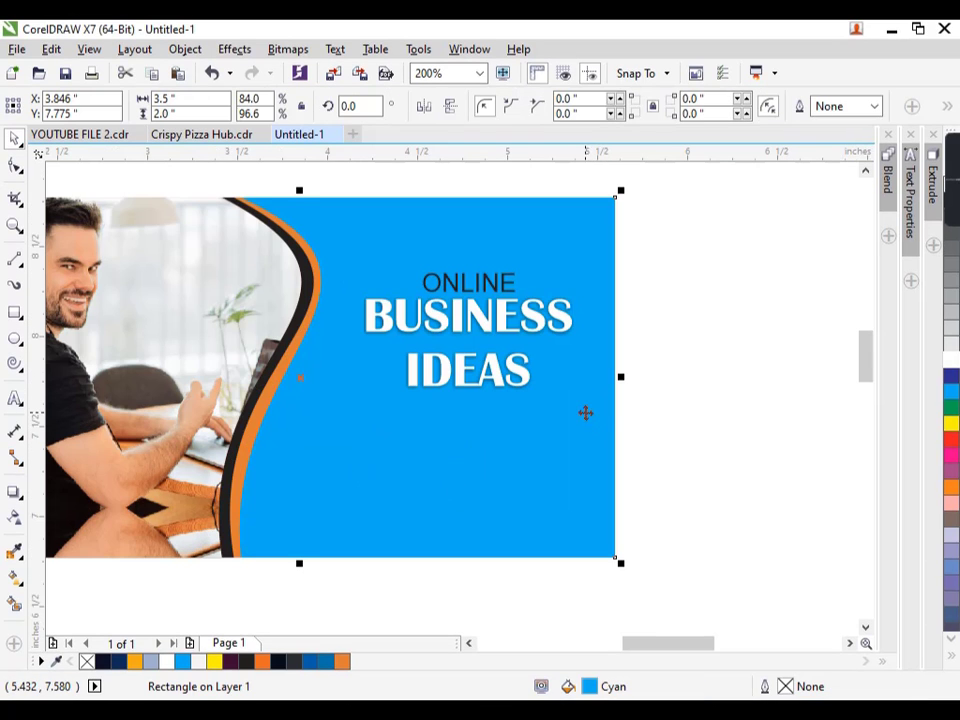
key(F11)
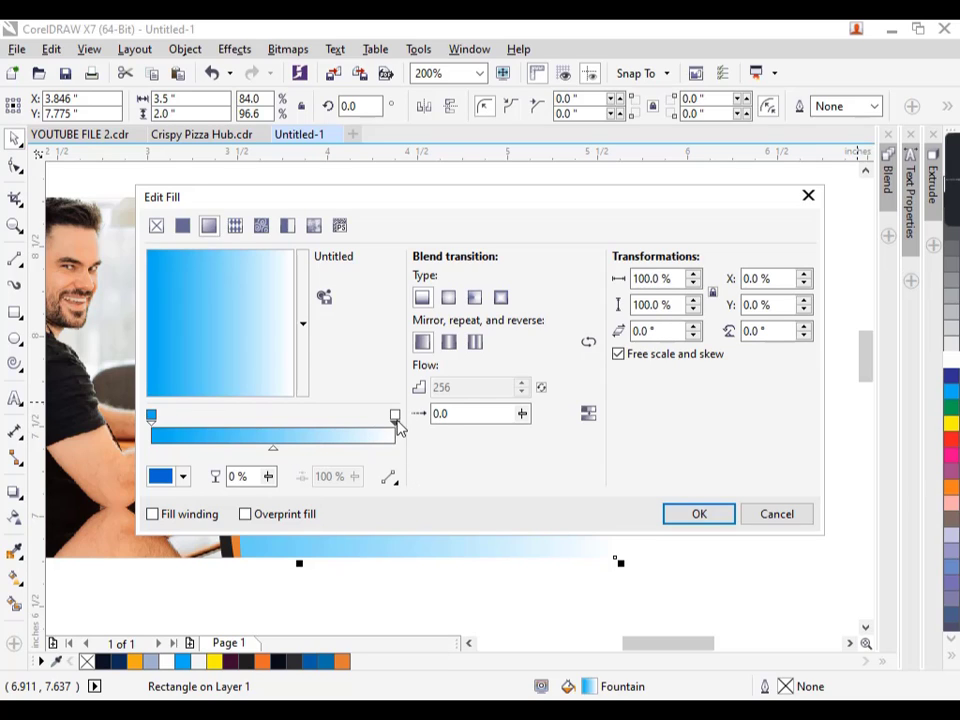
click(183, 477)
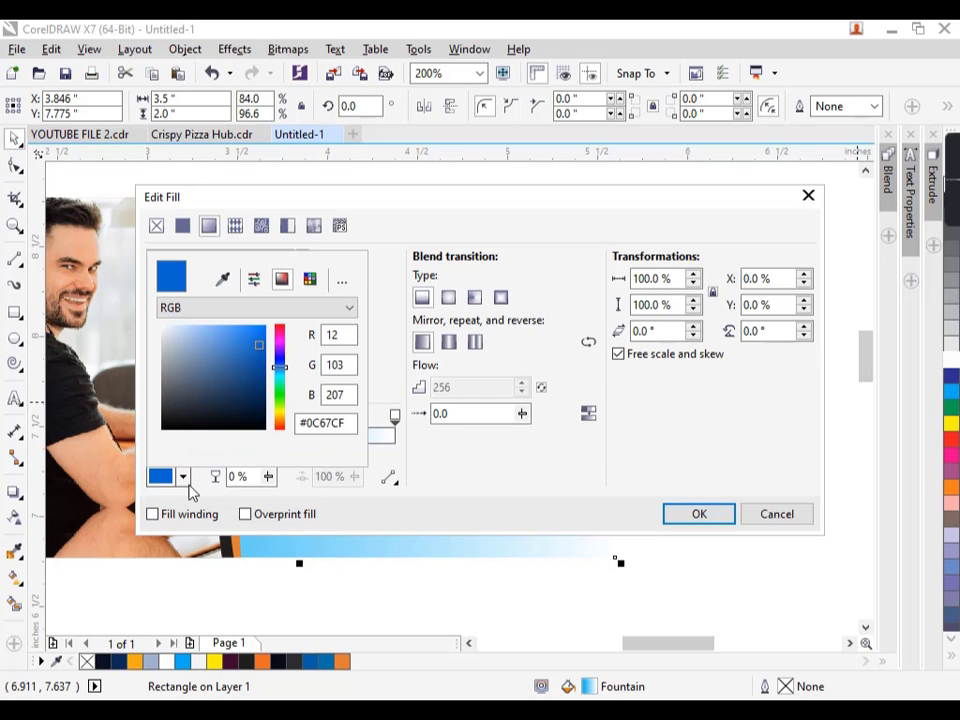
click(260, 338)
click(262, 336)
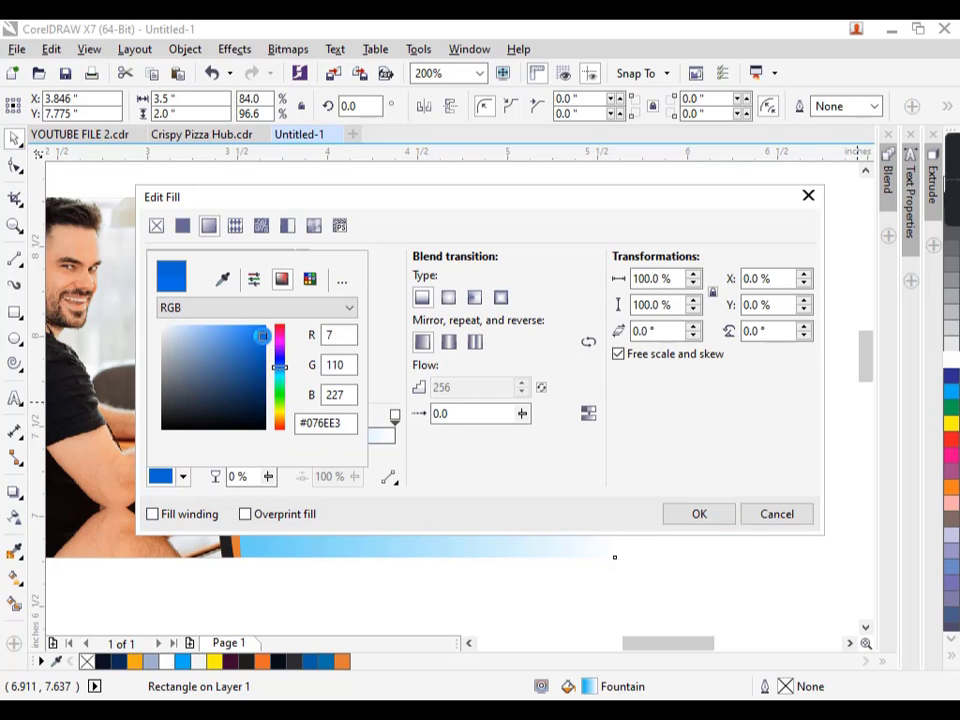
click(711, 518)
scroll(504, 416, down, 2)
click(596, 398)
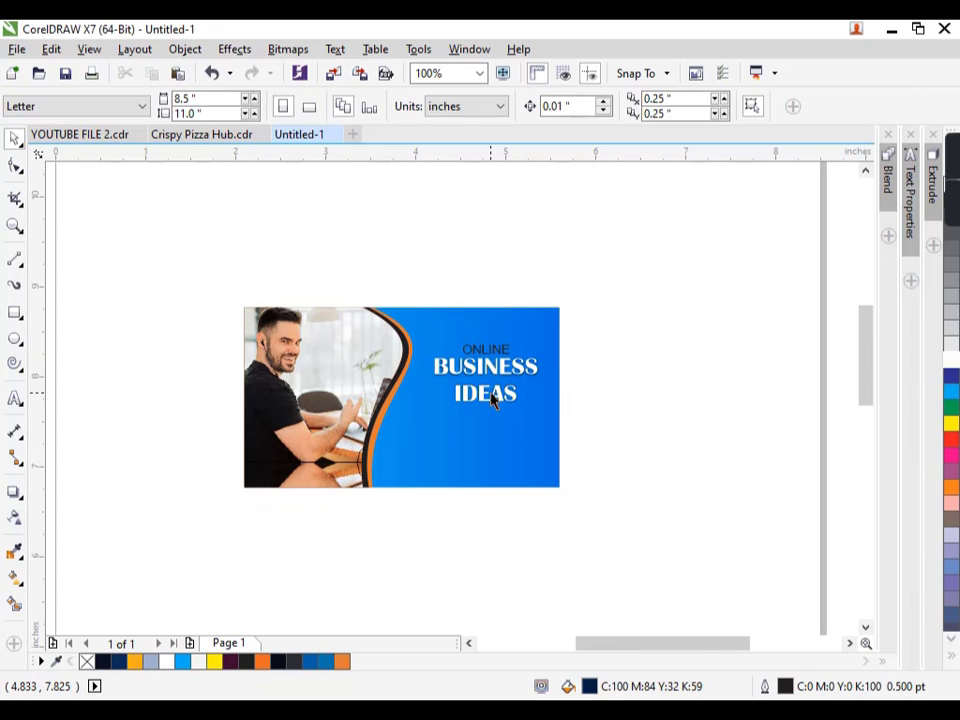
Fill the ONLINE text with yellow and shift it very slightly left above BUSINESS
scroll(496, 397, up, 2)
drag(707, 461, 355, 284)
click(638, 260)
drag(638, 260, 357, 333)
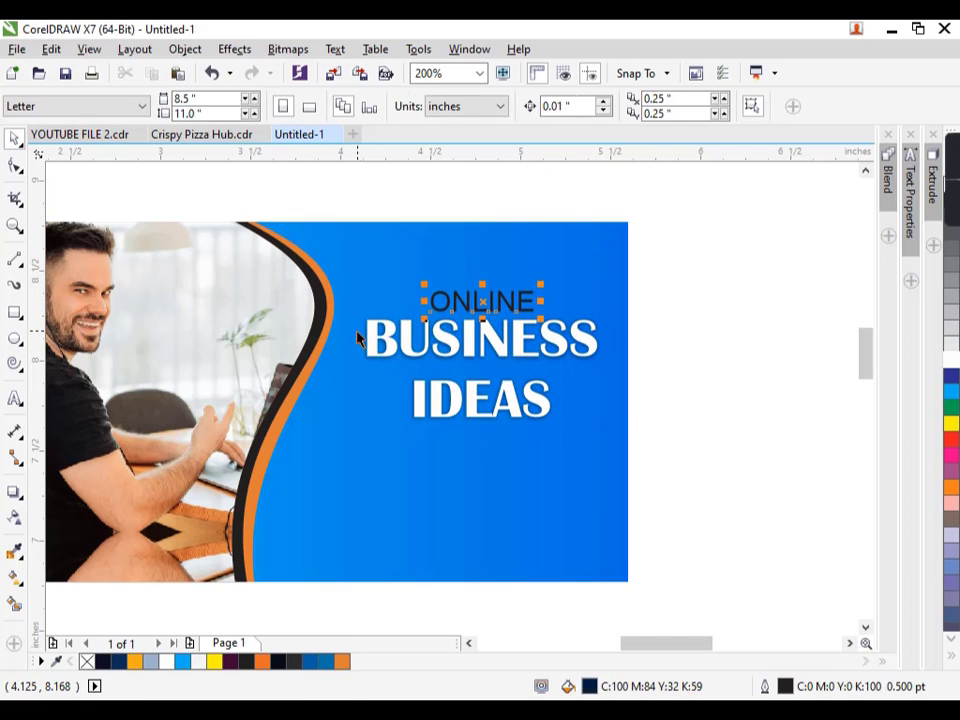
click(951, 423)
click(739, 399)
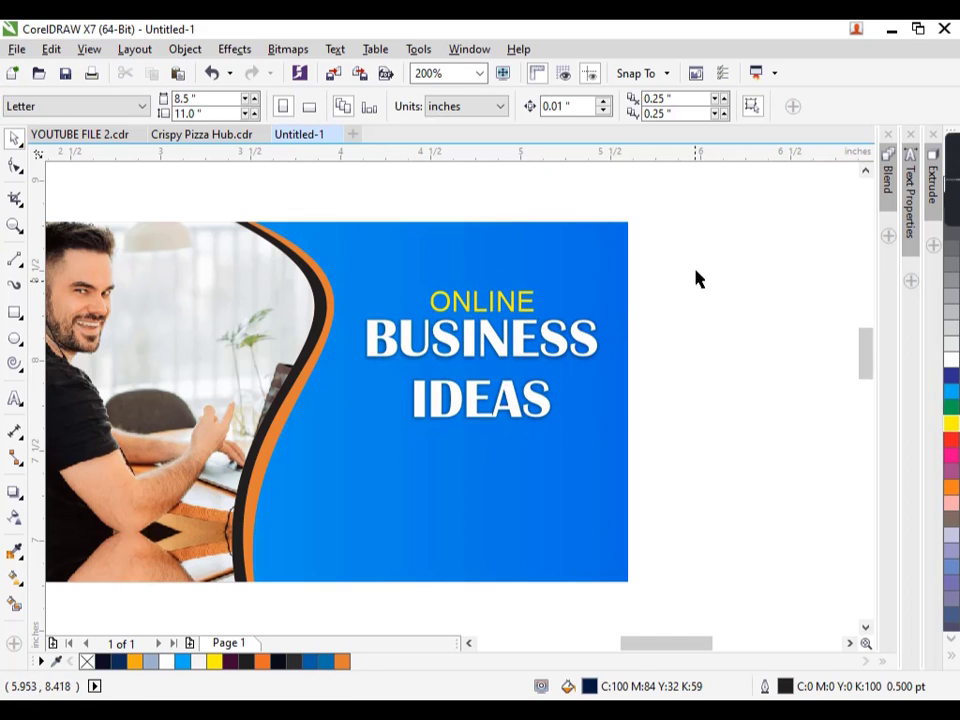
drag(443, 316, 425, 334)
click(648, 283)
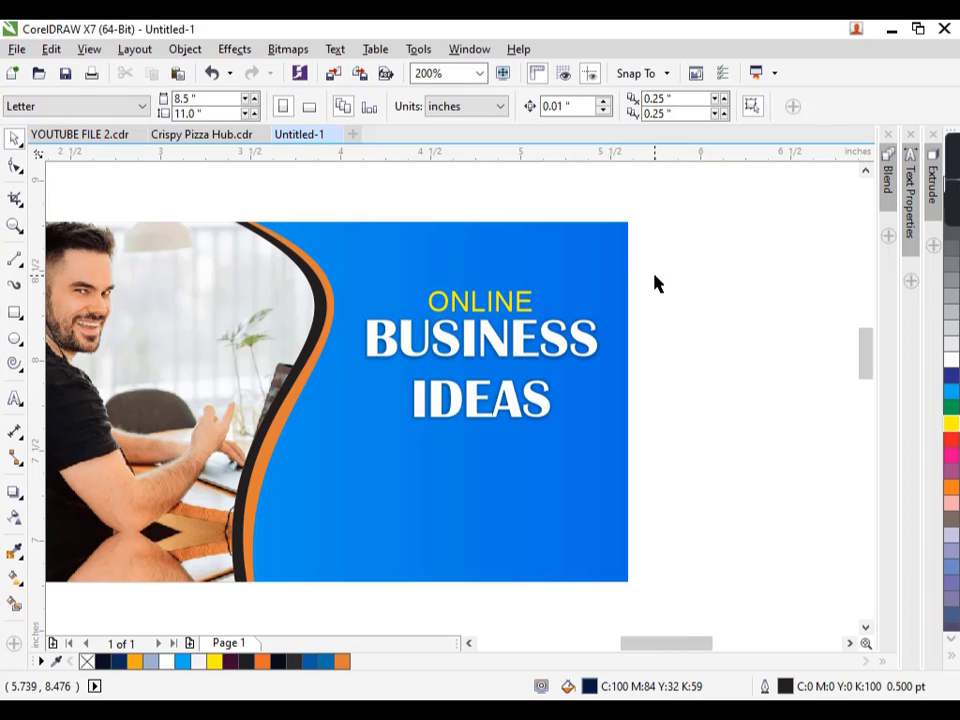
Paste the copied contact details with their icons and place them on the blue area beneath IDEAS
scroll(515, 356, down, 2)
key(ctrl+v)
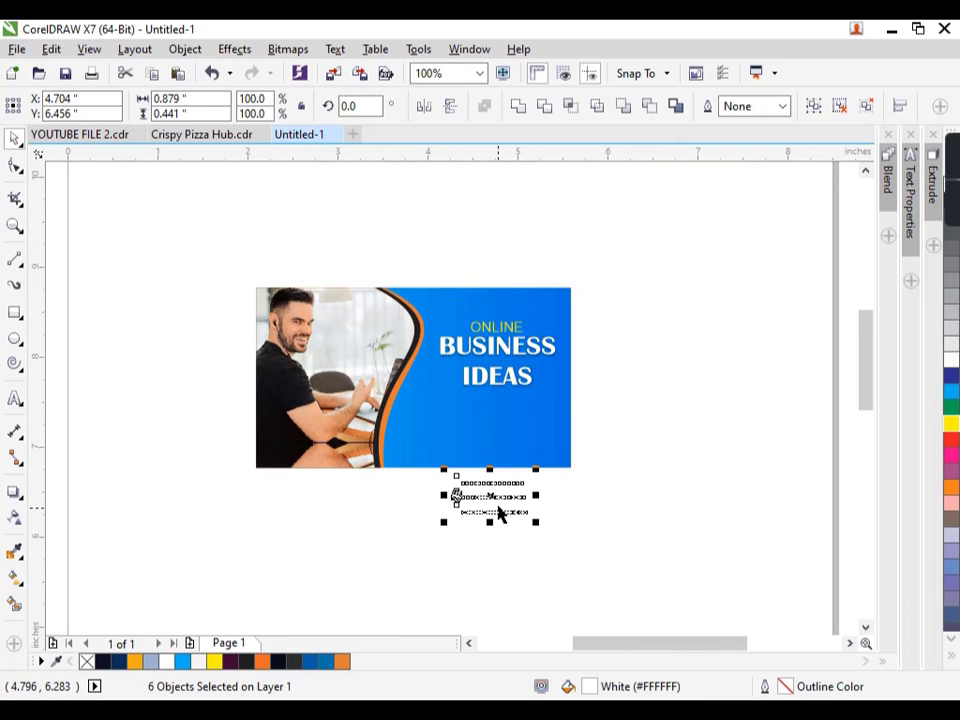
drag(497, 511, 503, 413)
drag(456, 495, 456, 410)
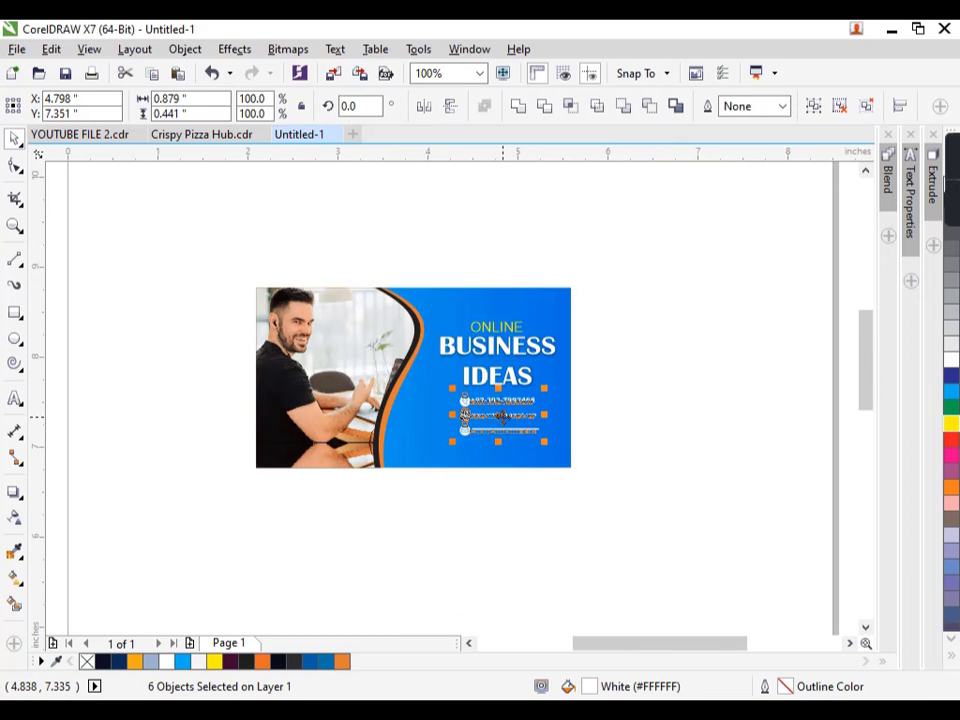
Scale the contact details block down to about 0.67 × 0.34 in and nudge it into place under IDEAS
scroll(503, 417, up, 2)
drag(579, 459, 548, 458)
key(Left)
key(Left)
key(Left)
key(Down)
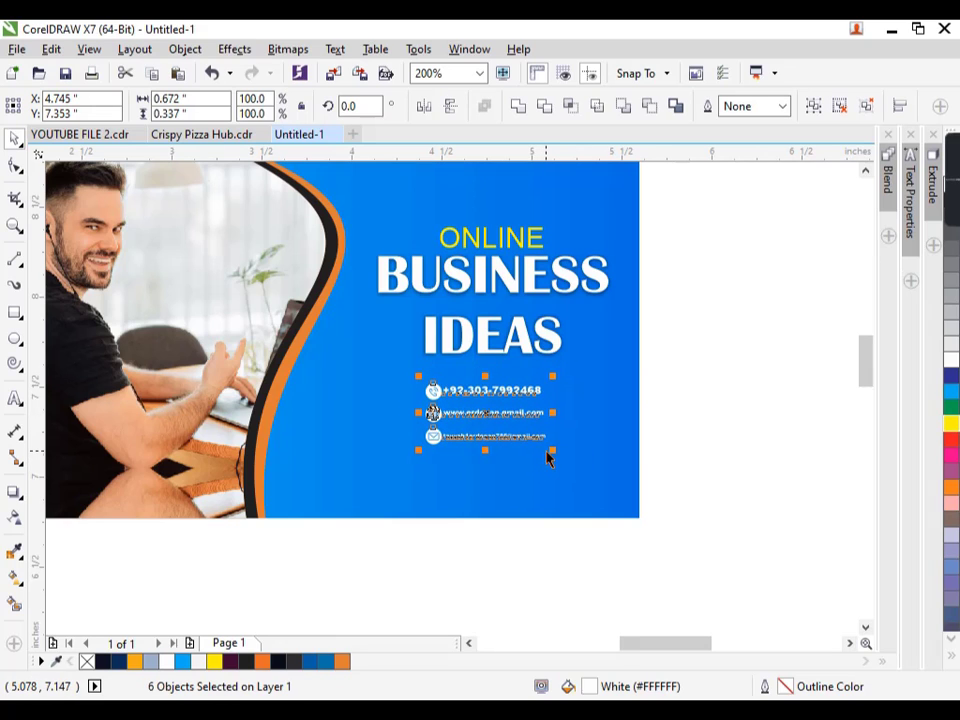
click(553, 568)
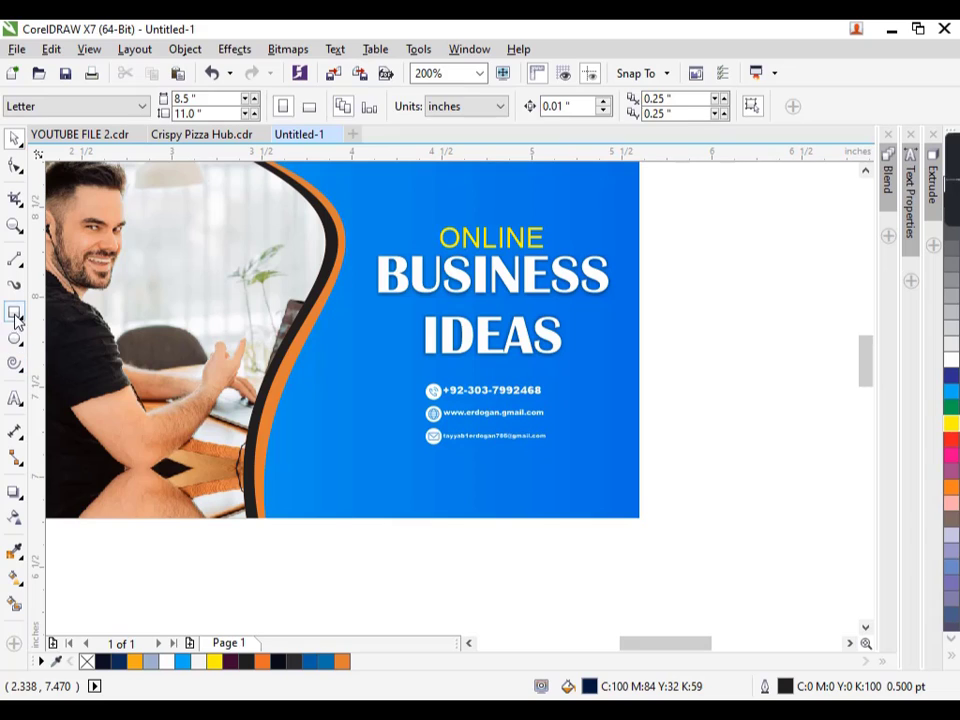
Draw a rectangle about 1.47 × 0.16 in near the card's lower edge and round its corners to about 0.052 in
click(15, 312)
drag(341, 481, 606, 512)
click(13, 171)
drag(342, 482, 351, 490)
key(space)
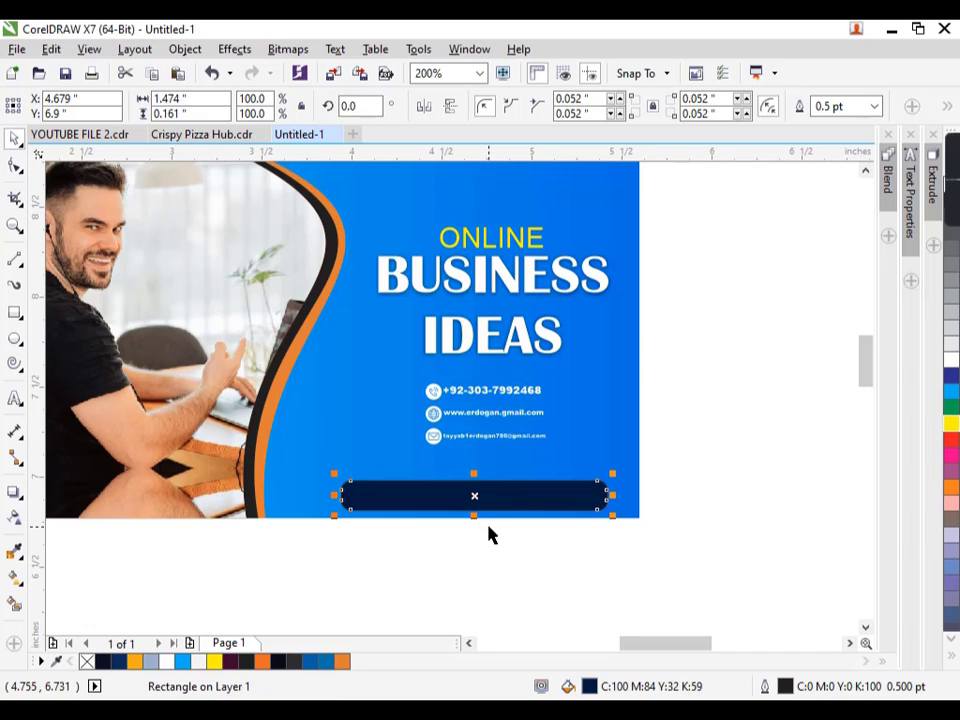
click(474, 472)
click(526, 553)
click(526, 560)
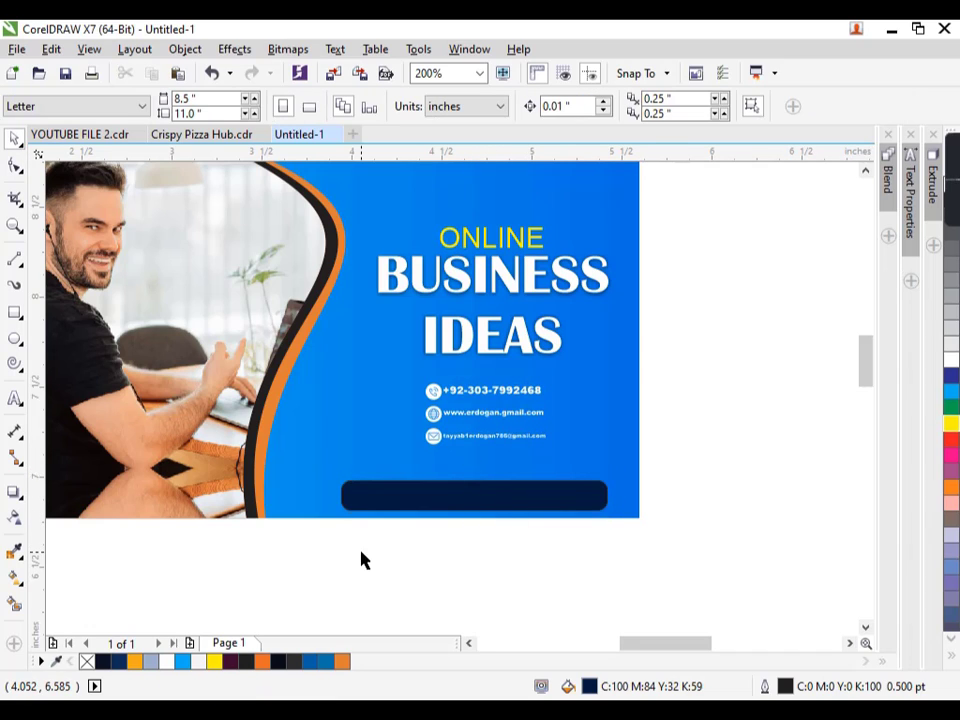
Duplicate the web address line from the contact details onto the dark rounded bar
click(476, 412)
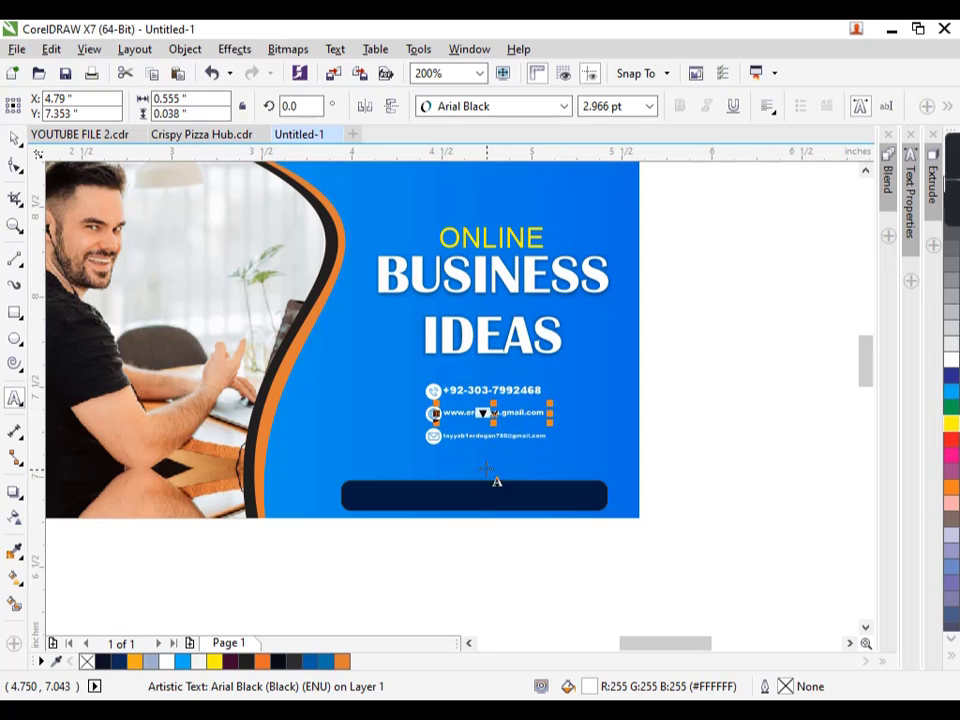
click(660, 500)
drag(513, 413, 481, 500)
scroll(481, 500, up, 3)
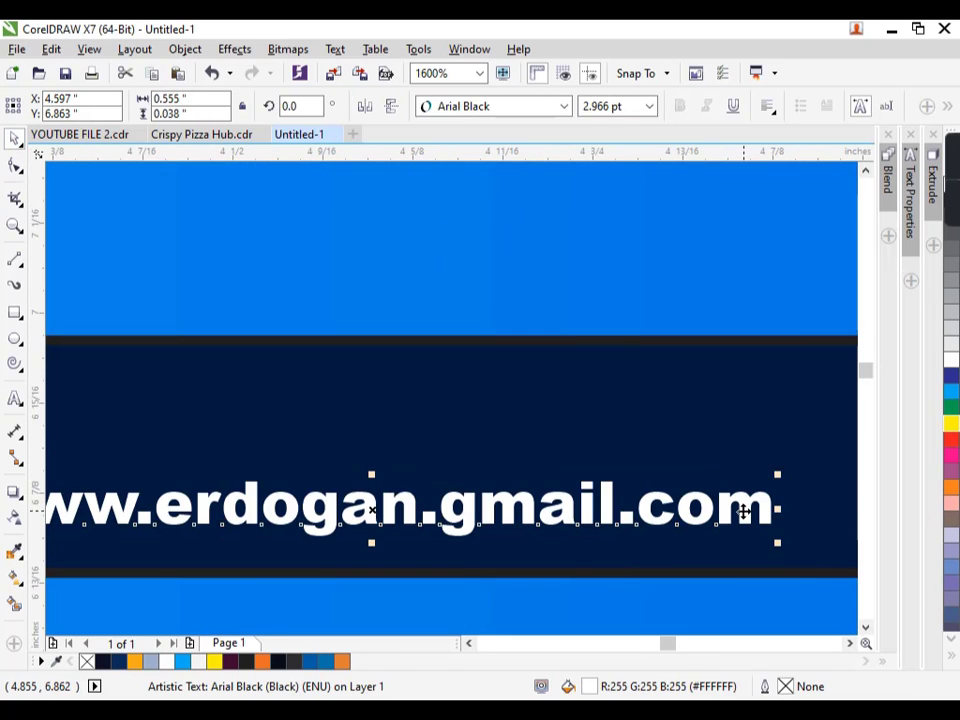
scroll(743, 510, down, 1)
click(760, 510)
double_click(760, 510)
drag(758, 507, 456, 536)
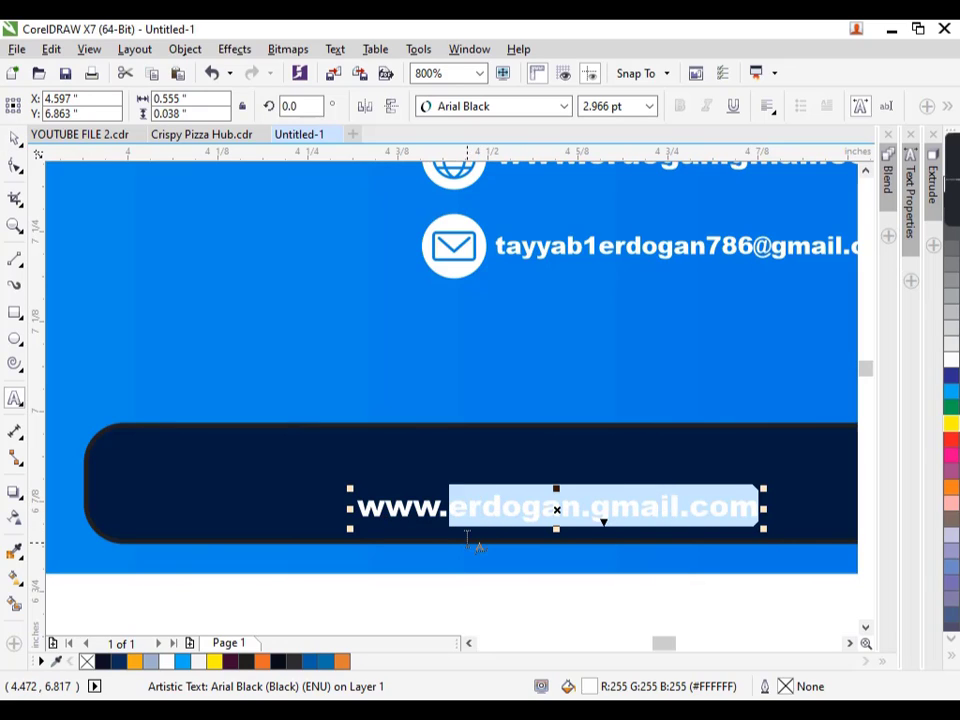
text(YOU)
key(BackSpace)
key(BackSpace)
key(BackSpace)
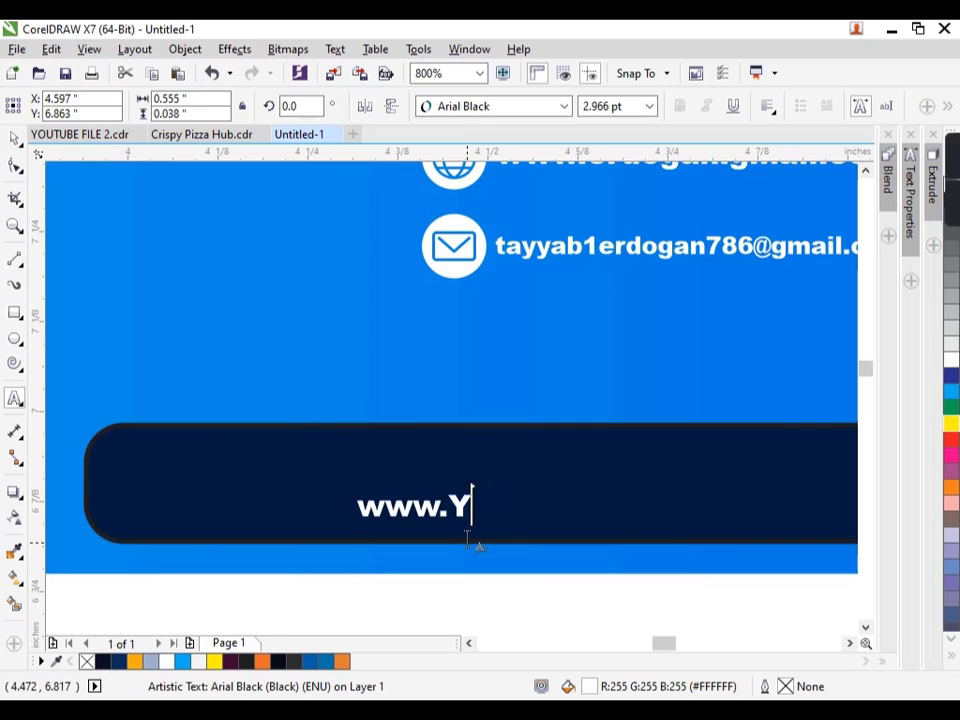
text(yout)
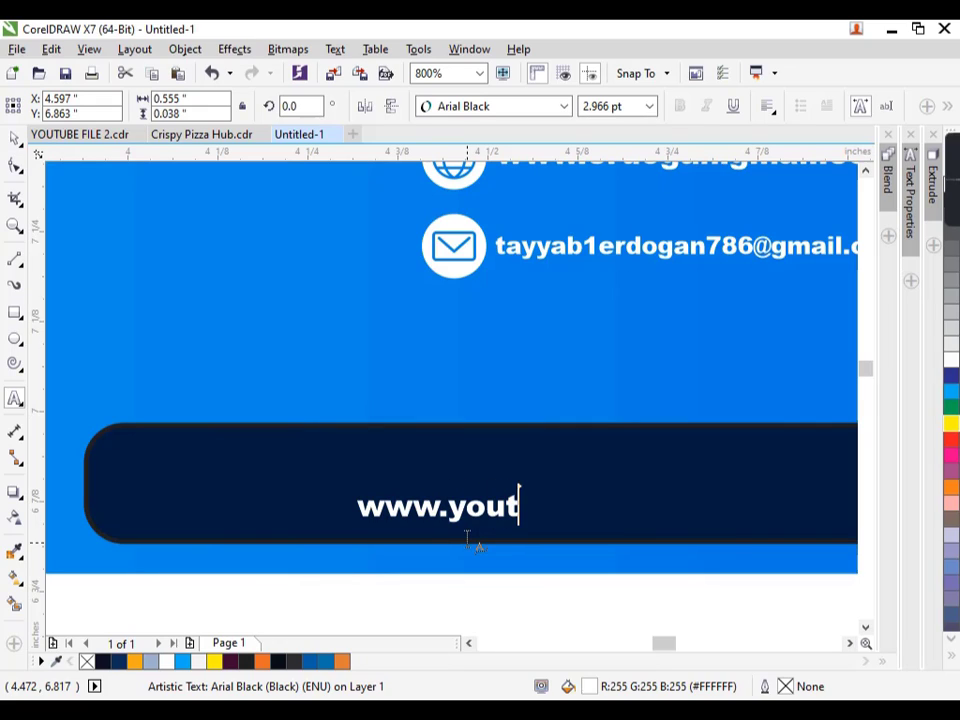
text(ube)
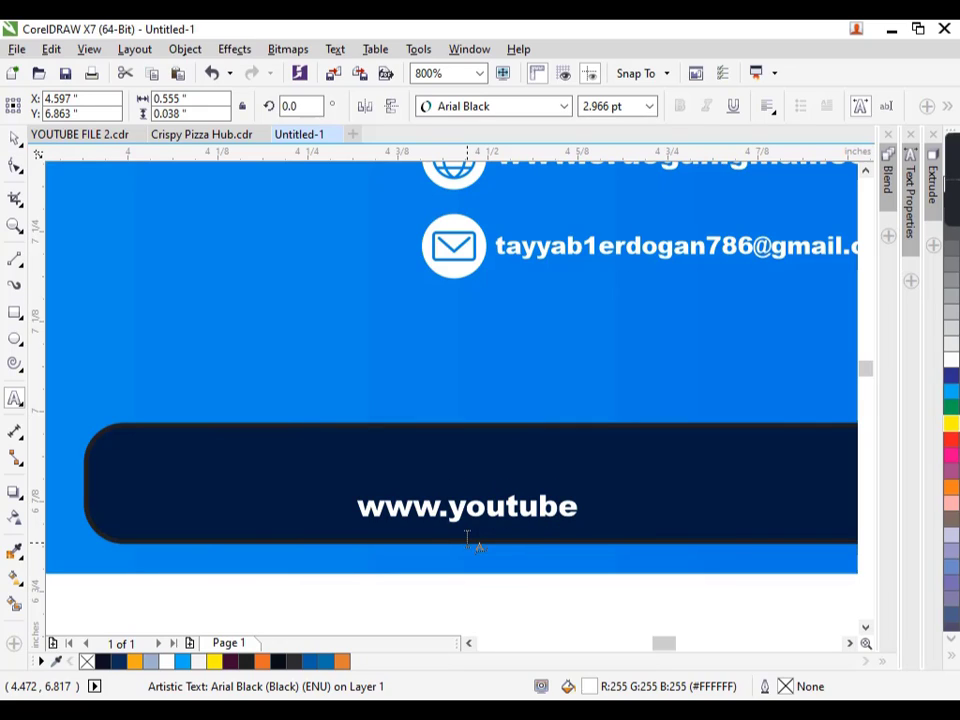
text(.we)
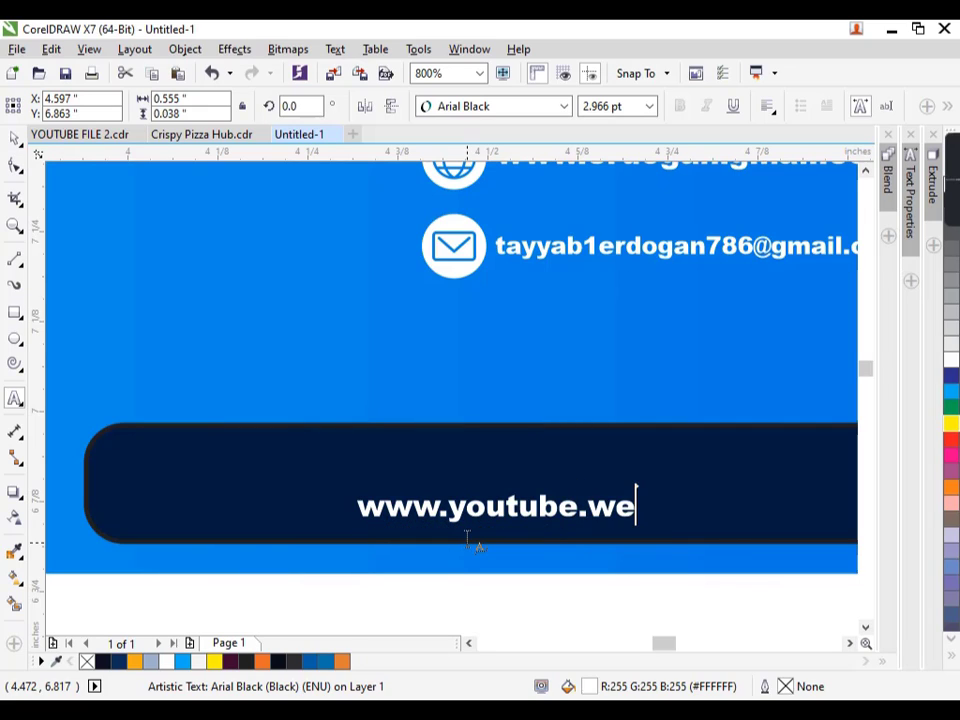
text(bsite)
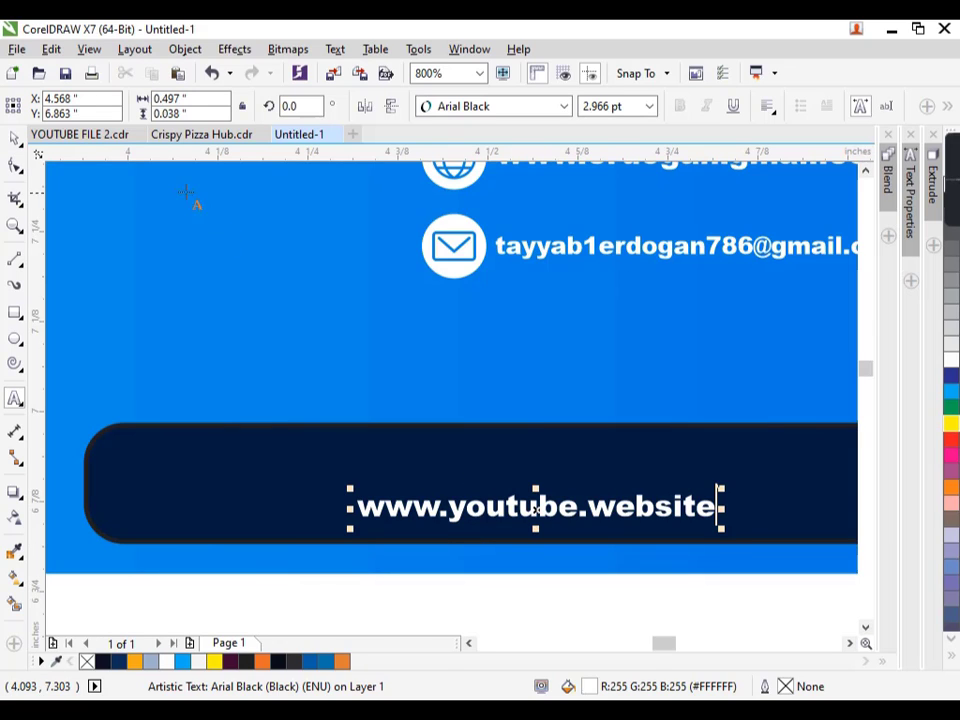
click(14, 139)
scroll(474, 394, down, 1)
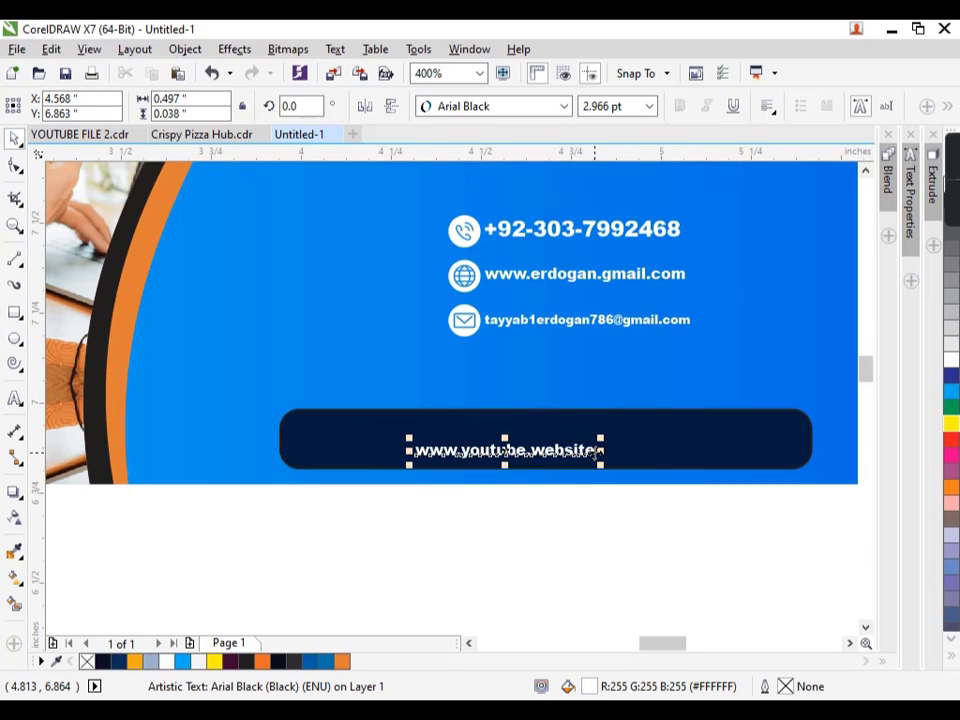
drag(601, 437, 652, 435)
shift+click(655, 432)
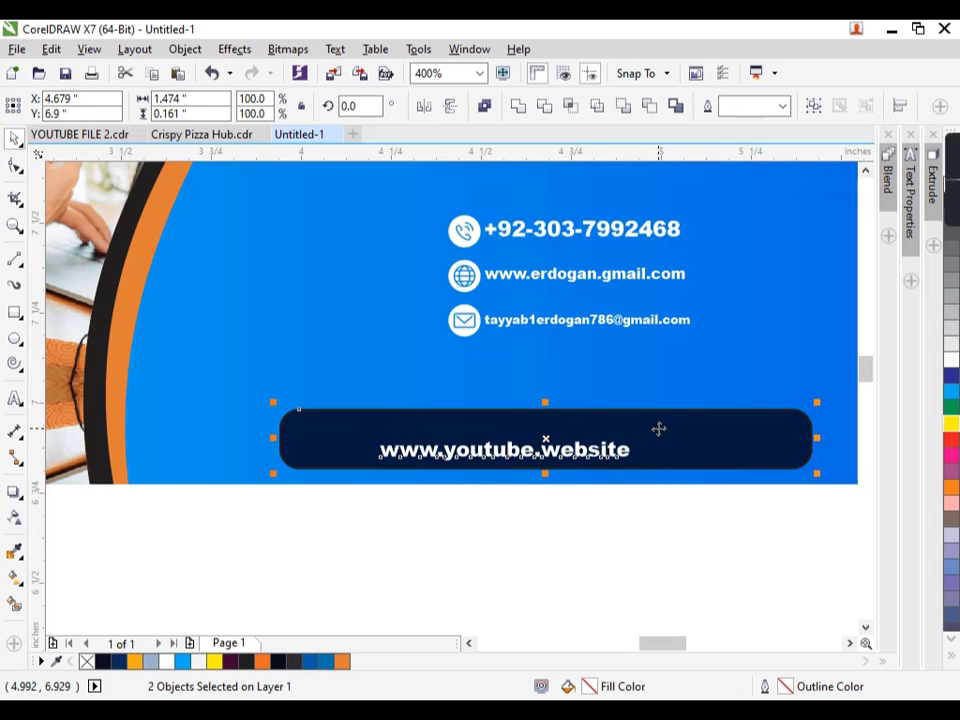
key(c)
key(e)
click(658, 534)
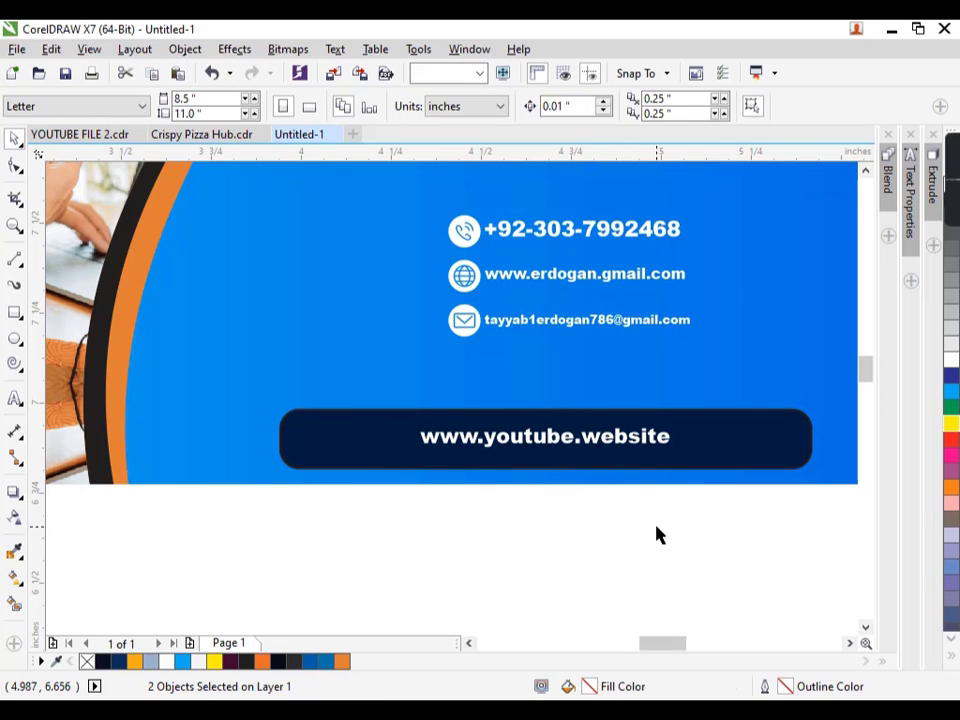
Shrink the dark rounded bar about its centre to about 0.87 × 0.10 in so it fits around the web address
click(634, 466)
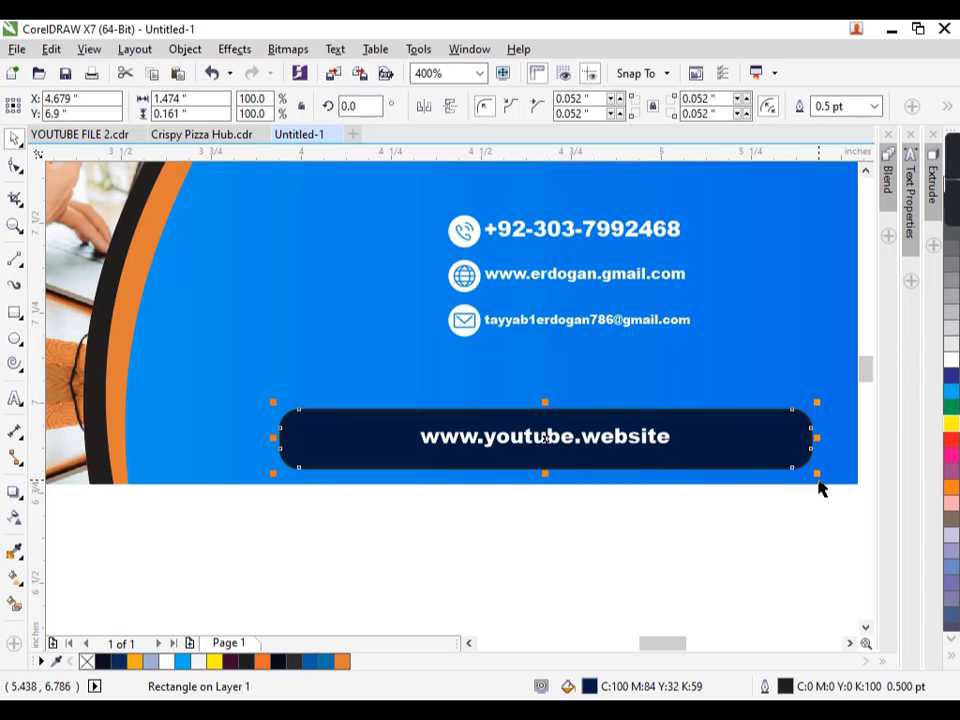
drag(821, 486, 707, 495)
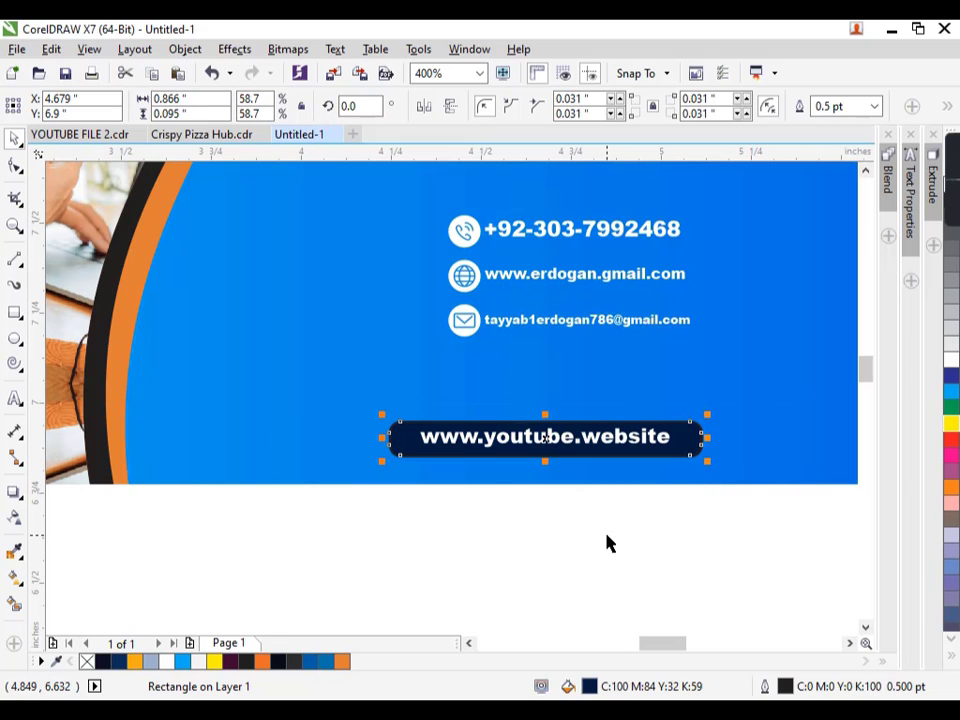
scroll(610, 543, down, 2)
Scale the bar and its web address down to about 0.66 × 0.07 in and position them directly beneath the e-mail line
drag(705, 541, 471, 457)
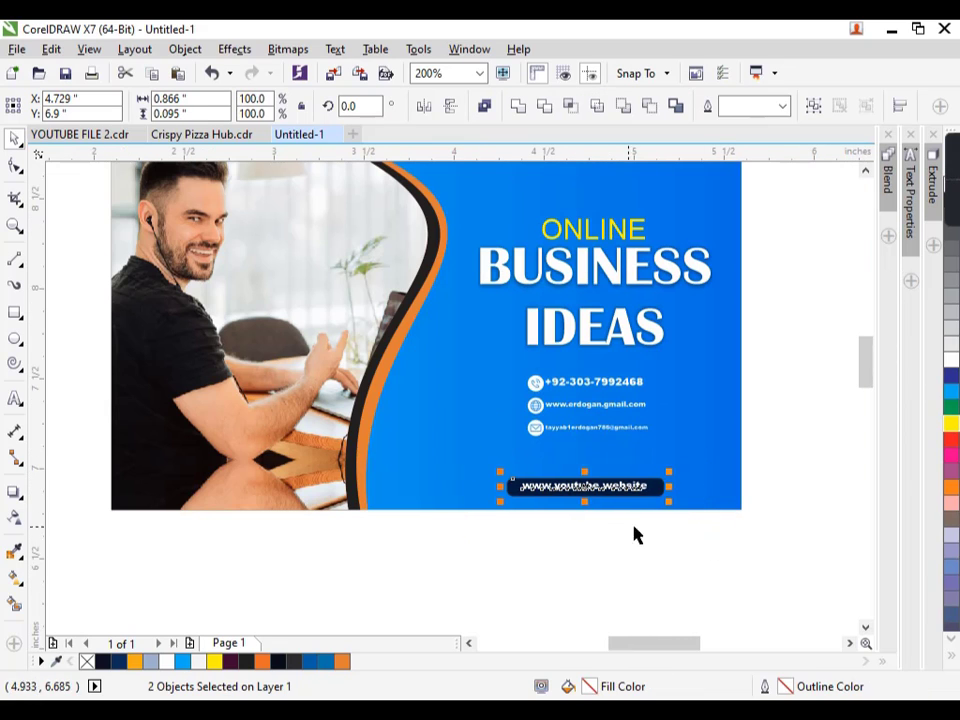
drag(671, 507, 651, 449)
key(Right)
key(Right)
key(Right)
key(Up)
key(Up)
key(Up)
key(Left)
scroll(651, 479, up, 3)
scroll(495, 491, down, 2)
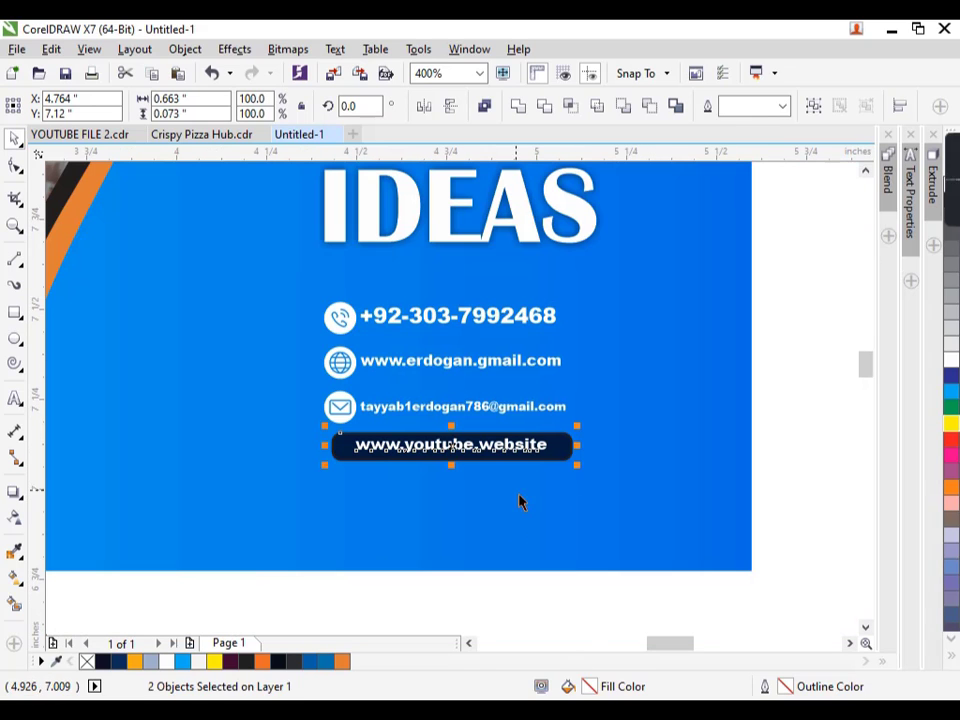
scroll(478, 451, down, 2)
click(555, 556)
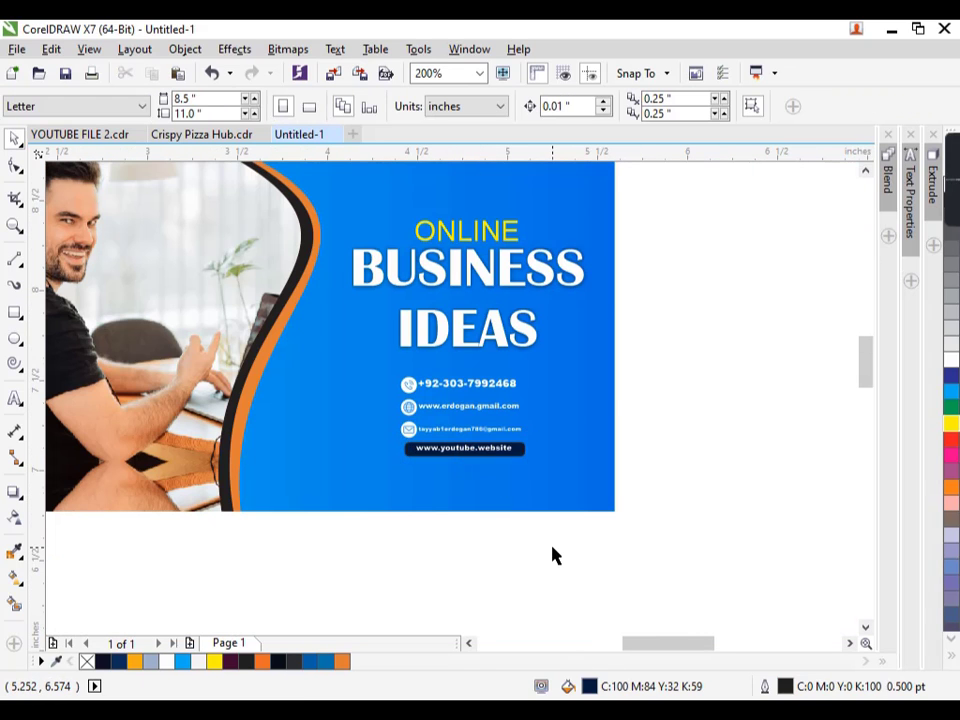
Move the bar and its web address down near the card's lower edge and enlarge them to about 0.74 × 0.08 in
scroll(553, 557, up, 1)
drag(752, 525, 580, 575)
key(ctrl+z)
drag(796, 530, 628, 588)
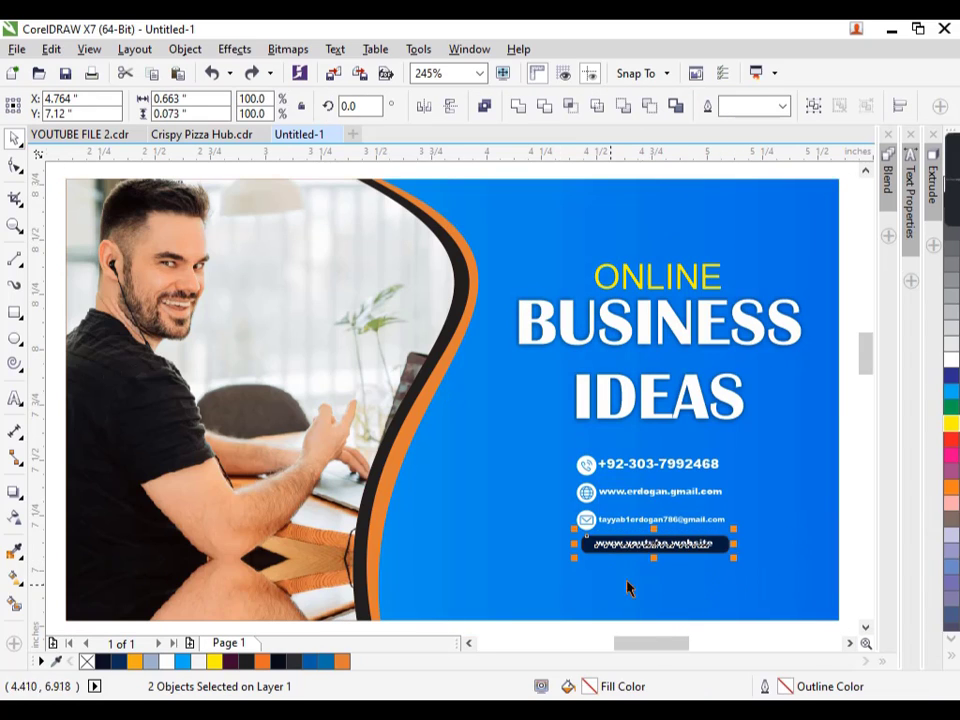
drag(651, 545, 666, 597)
drag(736, 578, 749, 573)
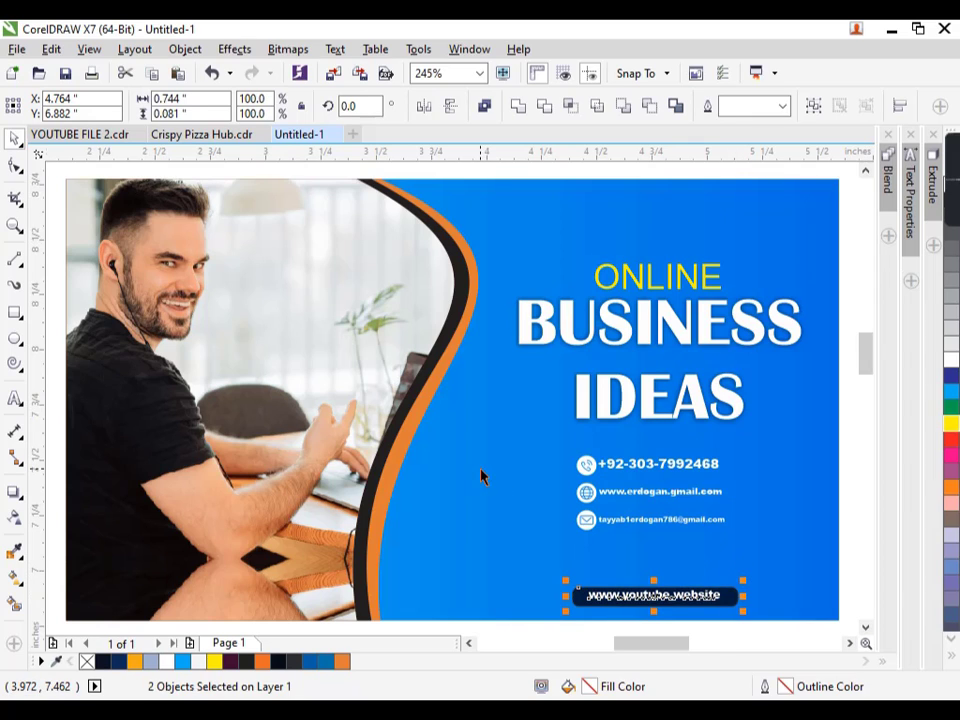
scroll(482, 476, down, 3)
click(500, 587)
scroll(500, 587, up, 3)
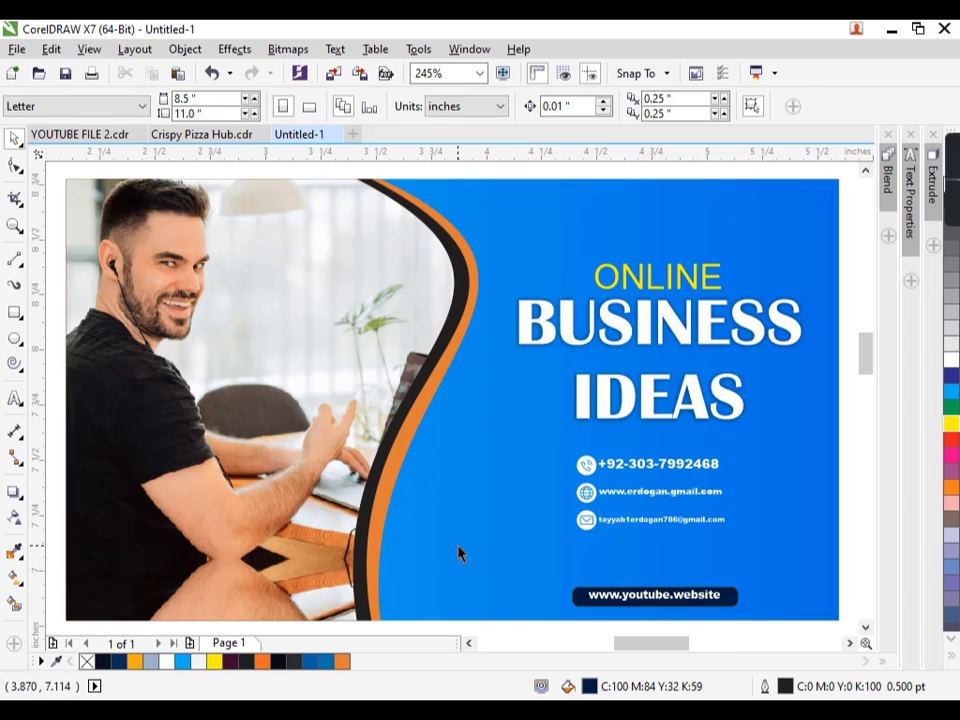
Draw a symmetrical spiral with 4 revolutions on the blue area between the curved stripes and the contact details
click(14, 363)
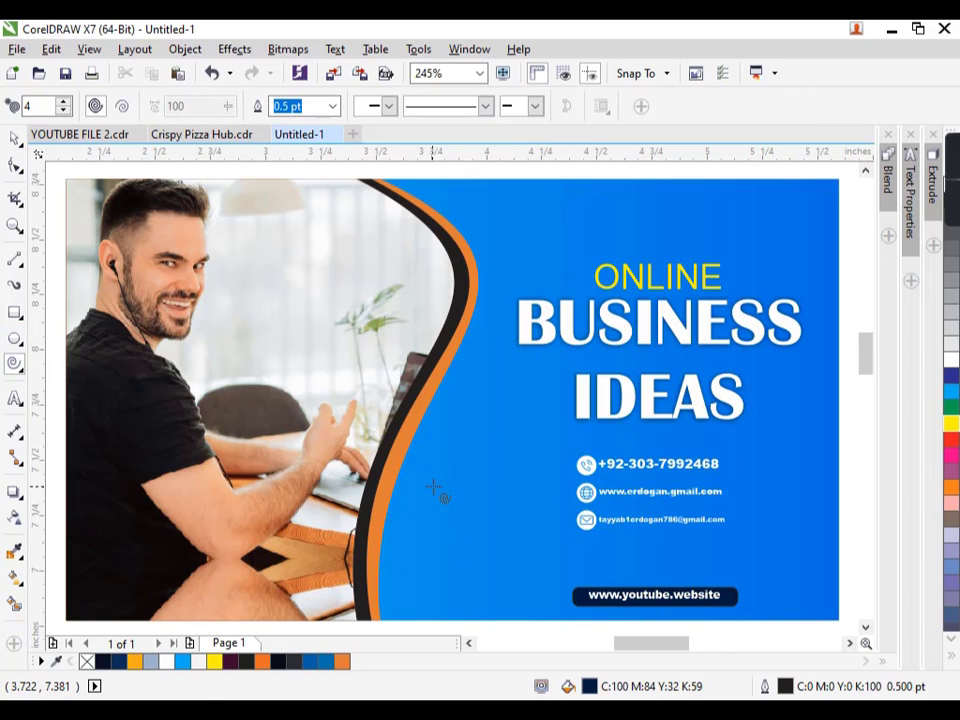
drag(417, 460, 541, 587)
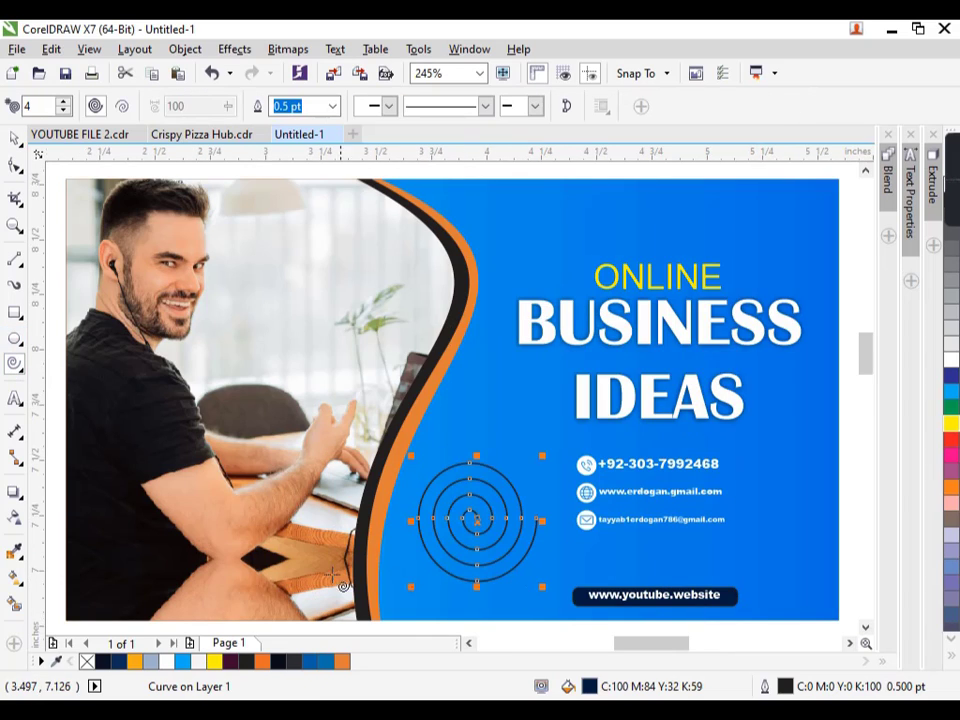
Try an off-white outline on the spiral and remove the spiral from the card's blue area
right_click(198, 661)
scroll(462, 437, down, 3)
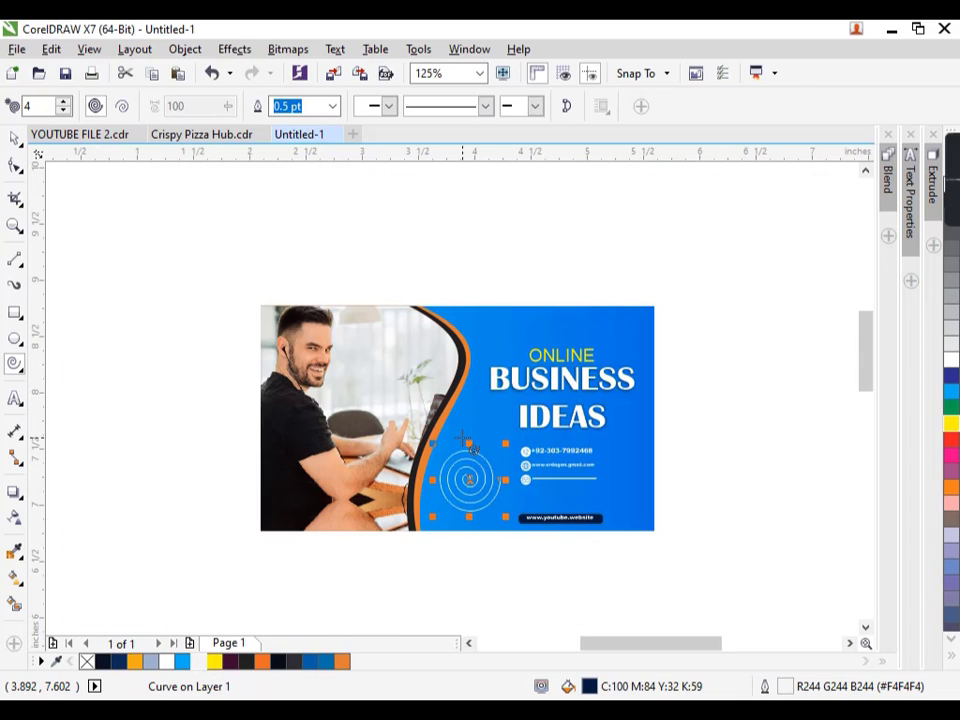
key(space)
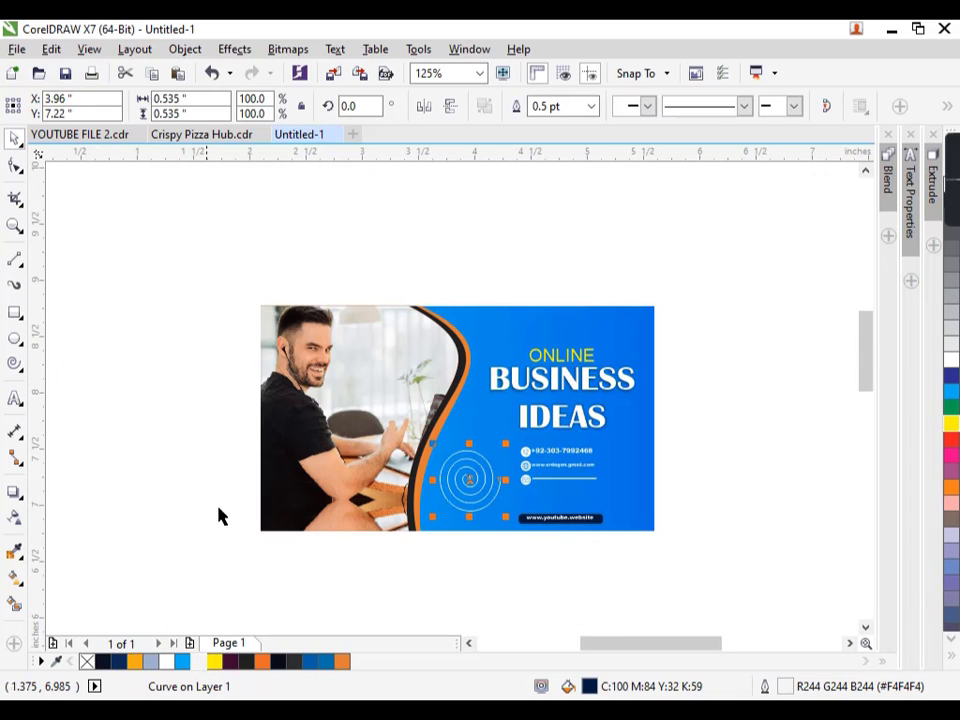
key(Escape)
Draw a circle about 0.225 in across on the blue area between the curved stripes and the contact details
click(14, 338)
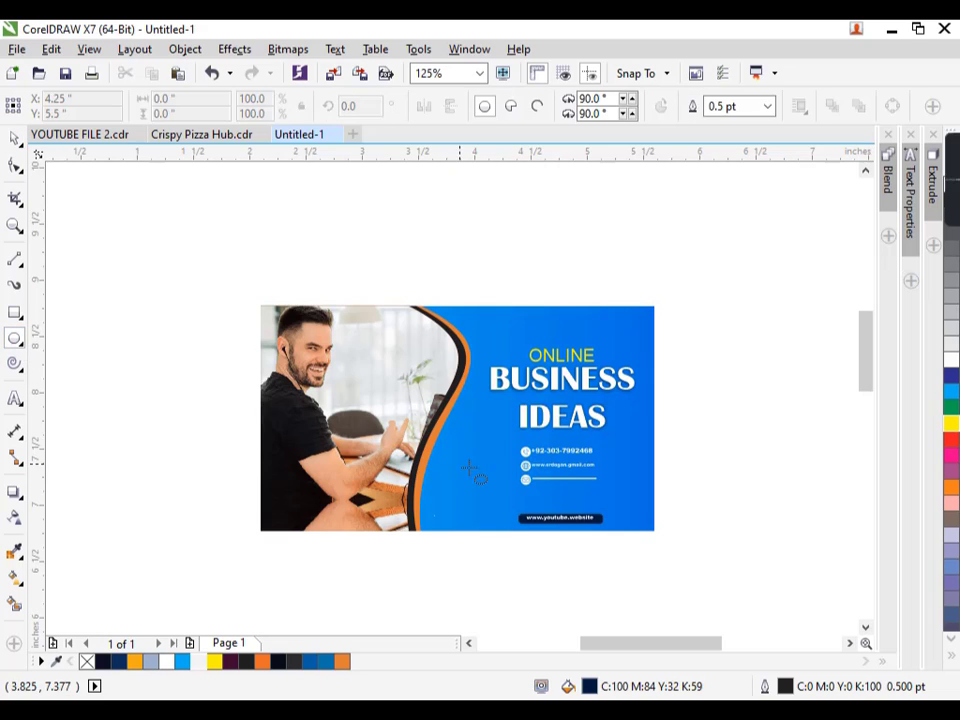
drag(463, 466, 480, 484)
scroll(480, 484, up, 3)
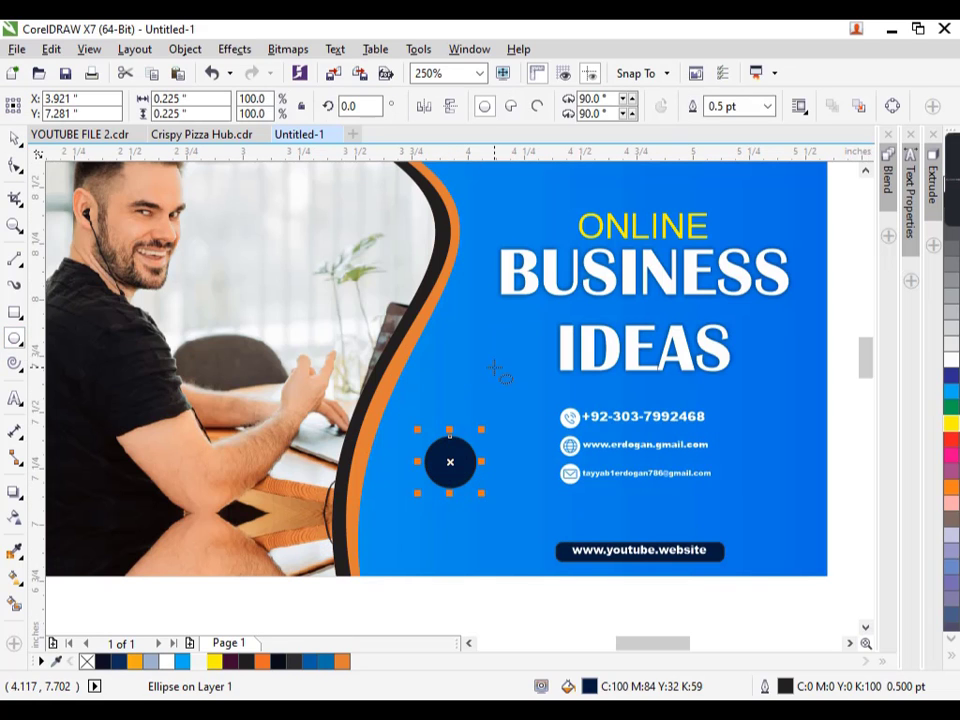
Give the circle a dark-blue-to-white fountain fill and remove its outline
key(F11)
click(690, 512)
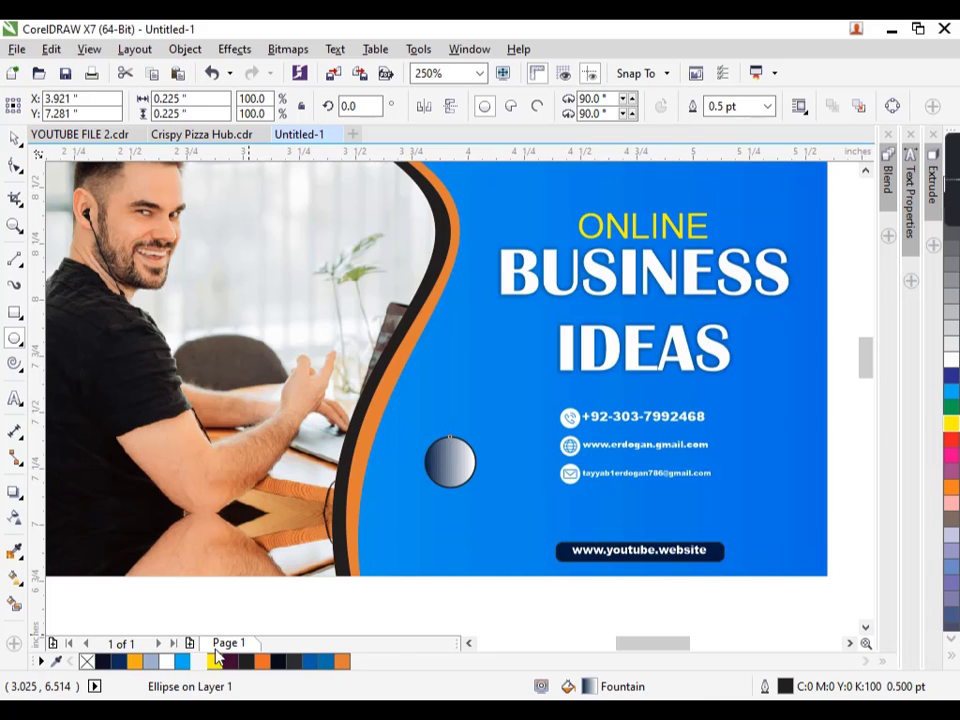
right_click(88, 662)
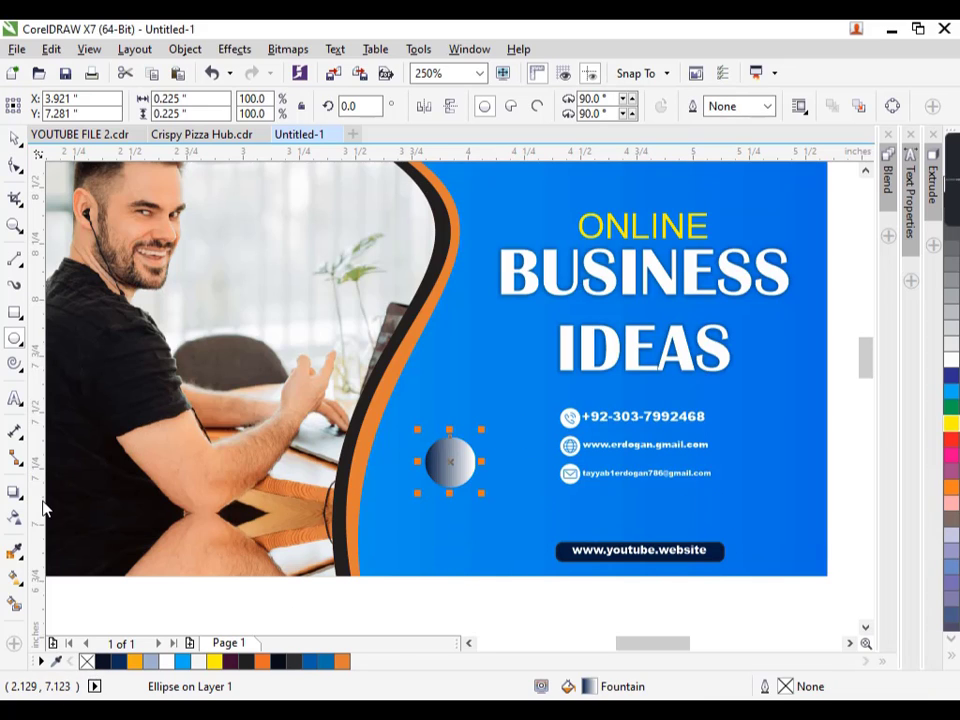
Apply a diagonal transparency across the circle so it blends with the blue background
click(14, 517)
drag(384, 402, 503, 500)
key(space)
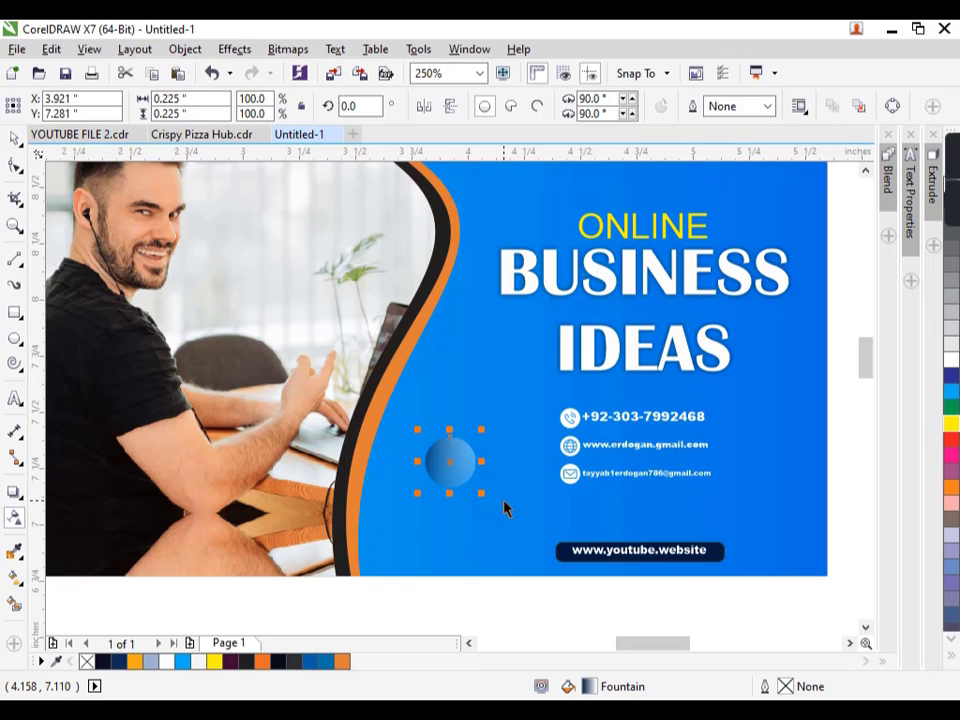
Make two progressively smaller copies of the circle nested at its lower-left corner, the smallest about 0.08 in across
drag(482, 430, 461, 448)
click(505, 392)
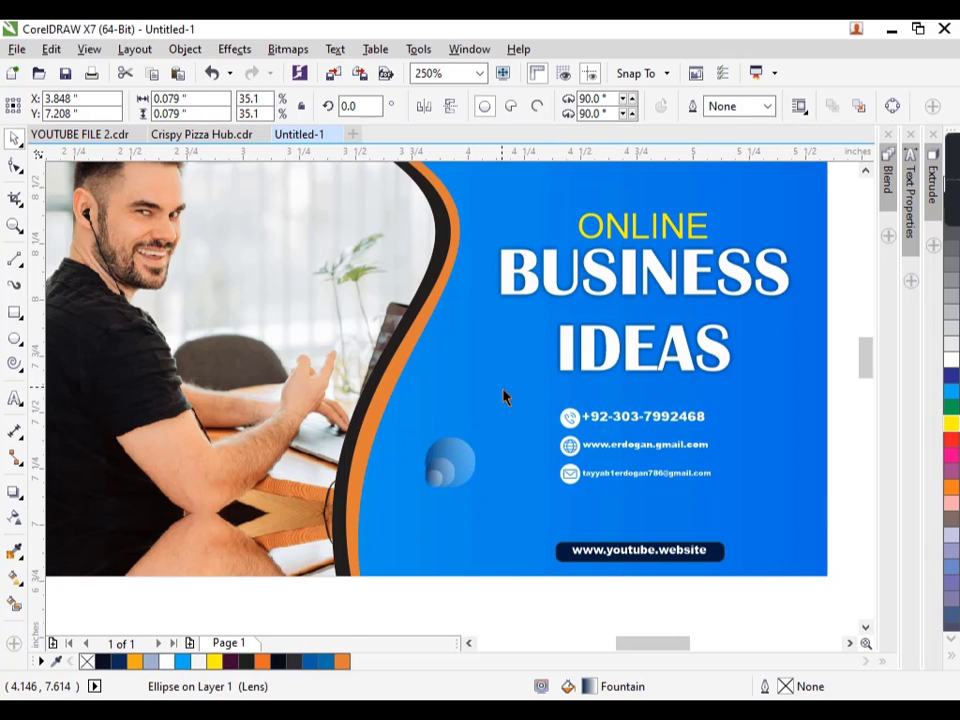
key(super)
click(826, 550)
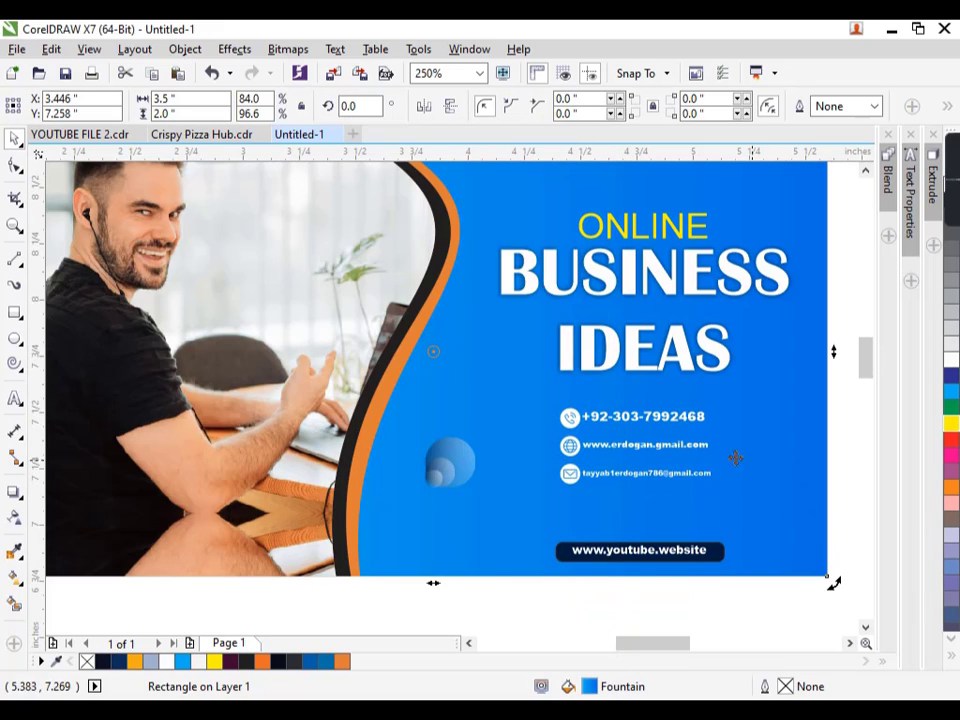
Select the three nested circles together and enlarge them toward the lower left to about 0.32 in across
scroll(554, 425, down, 1)
click(606, 532)
scroll(523, 452, up, 1)
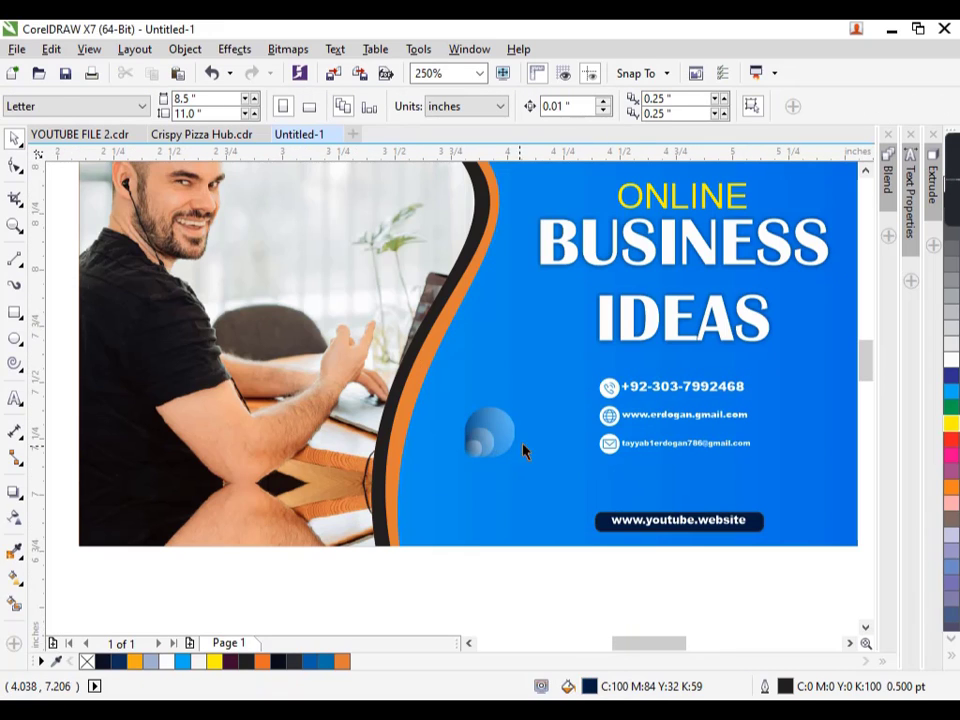
drag(532, 394, 396, 516)
drag(458, 464, 418, 497)
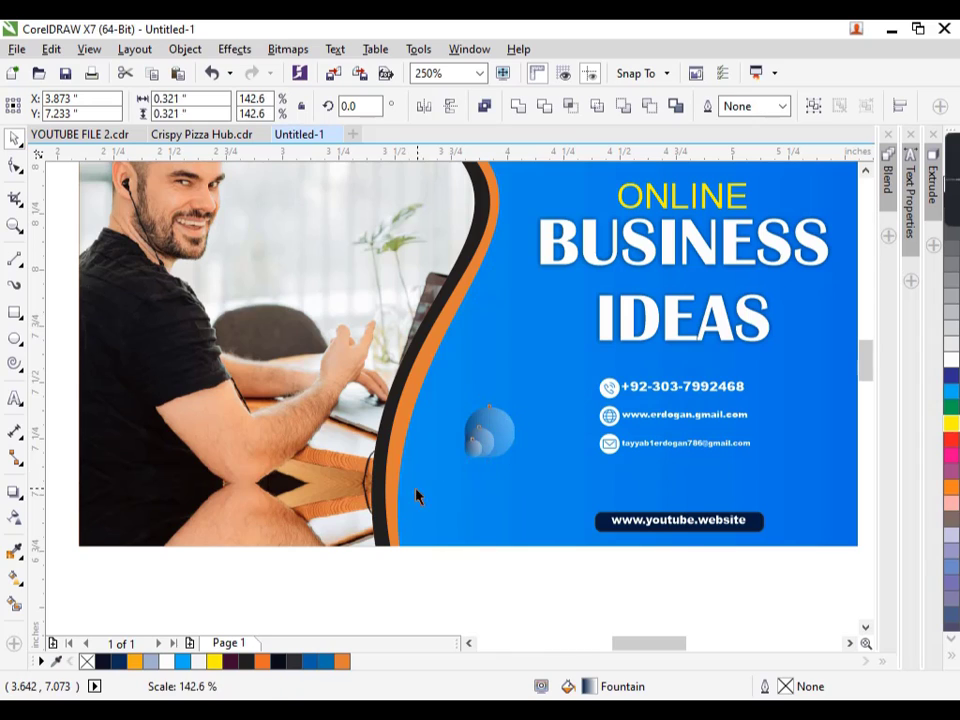
click(560, 530)
scroll(510, 456, down, 1)
click(709, 311)
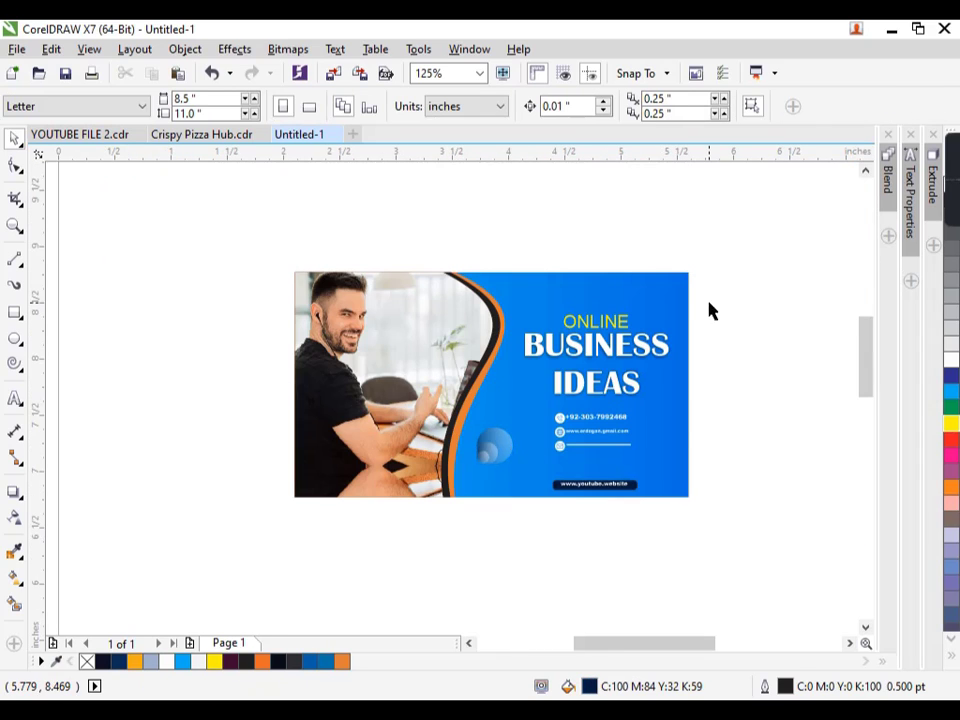
Draw a thin white bar without outline, about 1.37 × 0.017 in, above the heading near the card's upper edge
scroll(677, 262, up, 1)
click(15, 313)
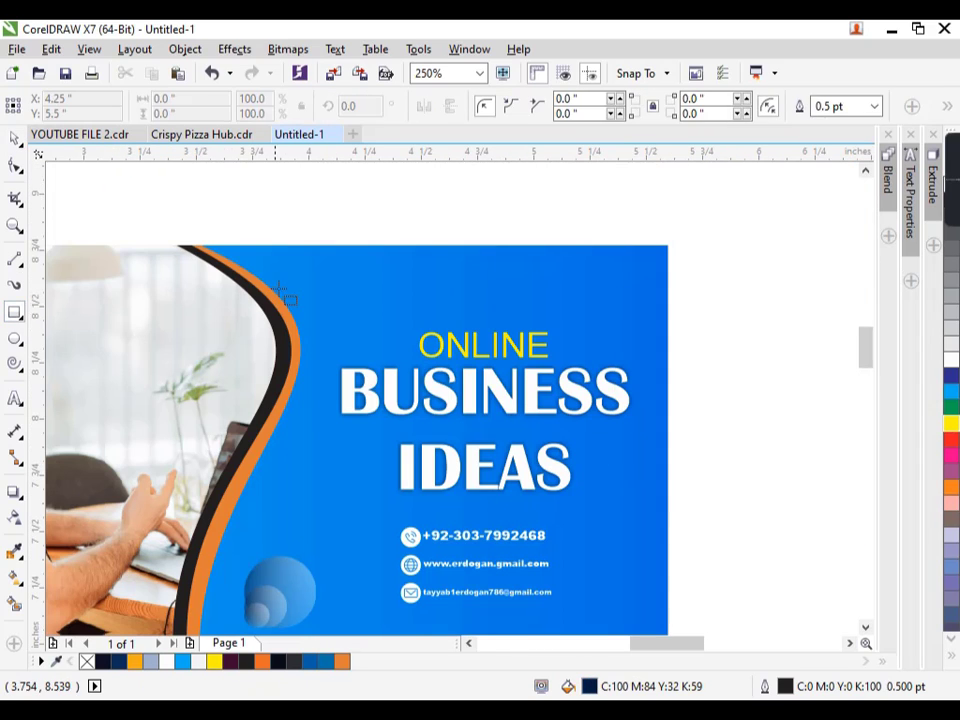
drag(338, 268, 646, 273)
click(951, 360)
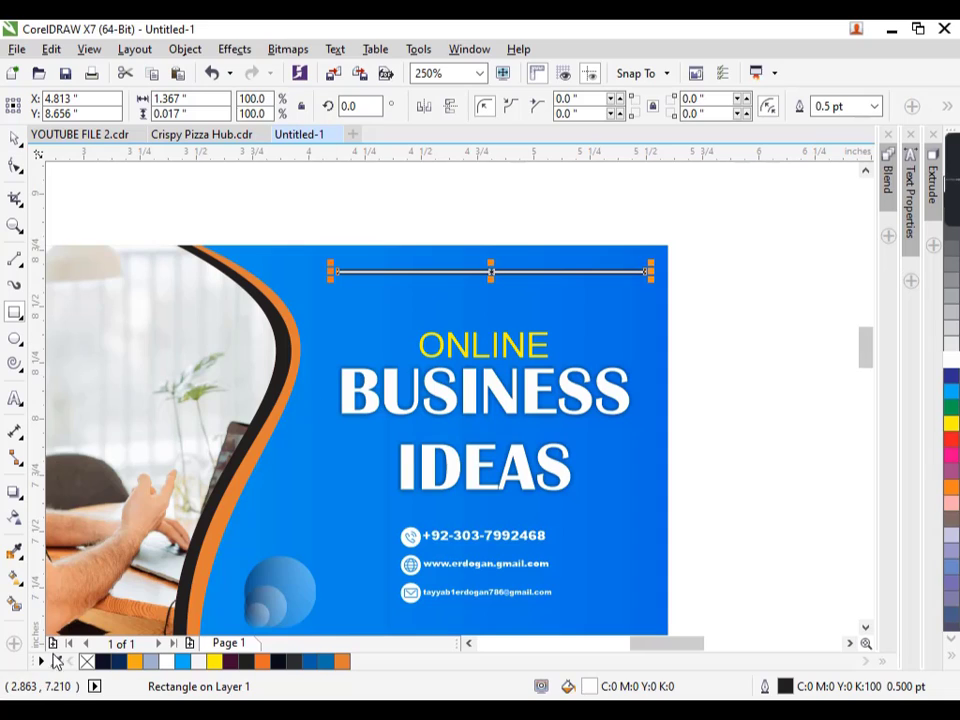
right_click(86, 661)
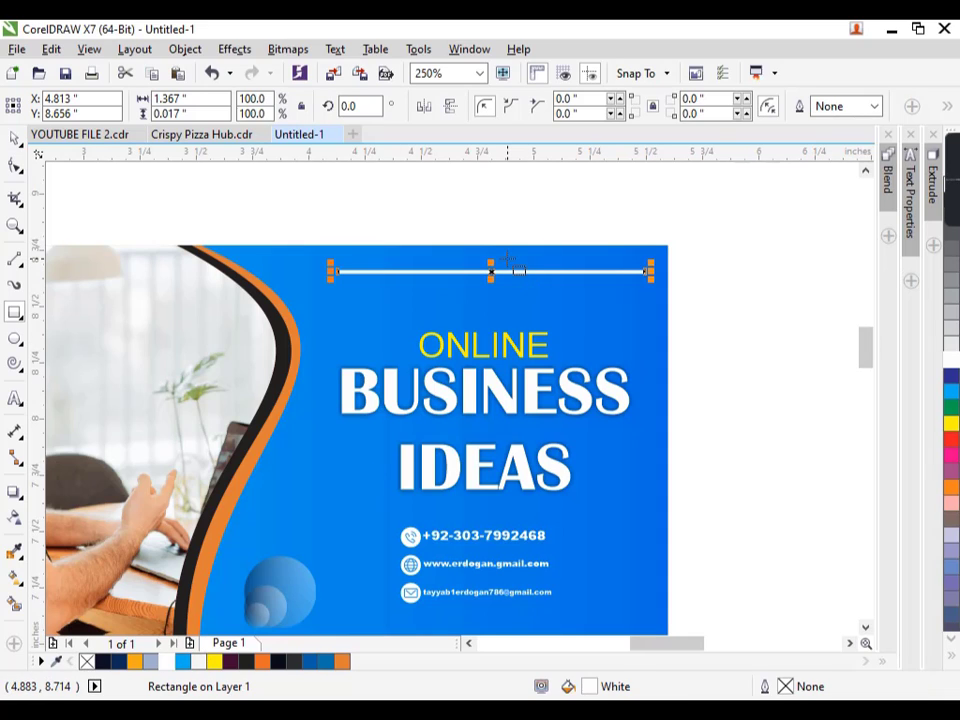
Give the thin bar a linear fountain fill running from white to bright blue
key(F11)
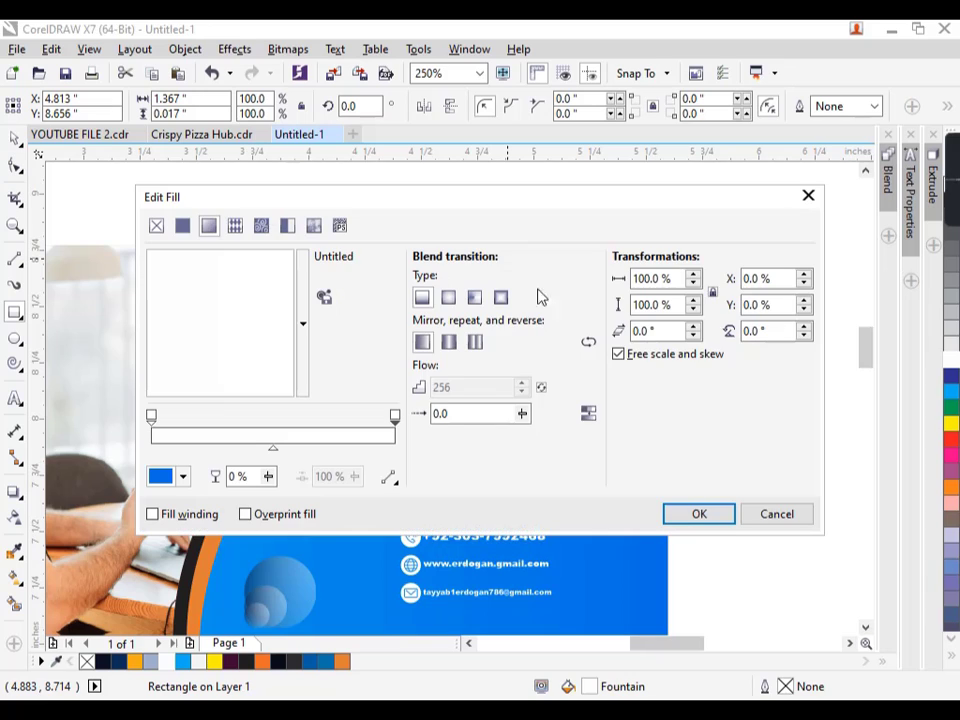
click(183, 478)
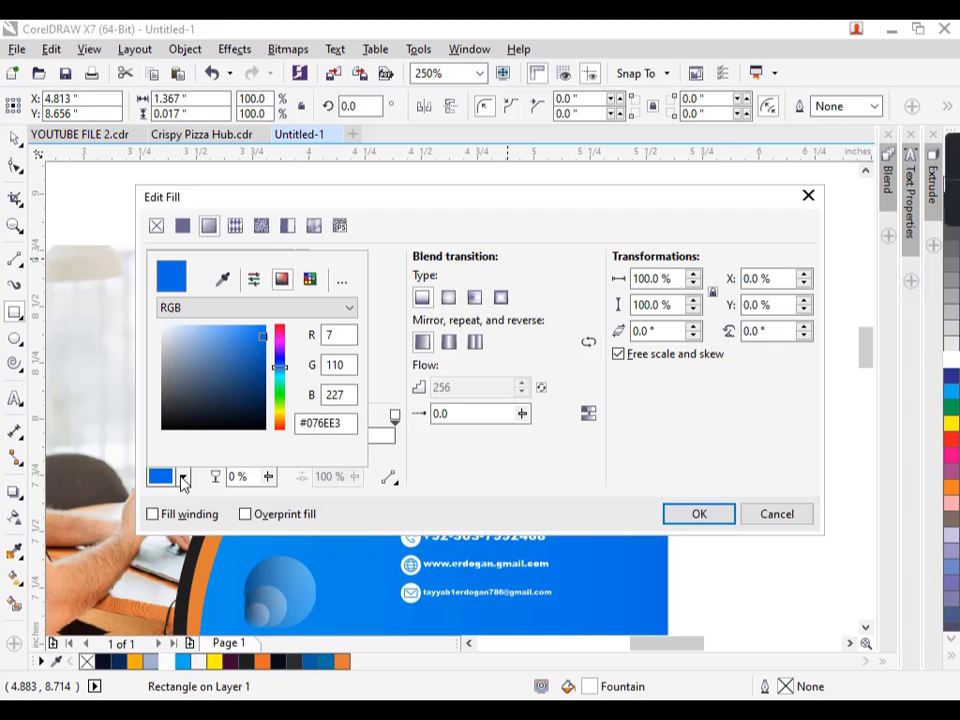
click(260, 335)
click(697, 515)
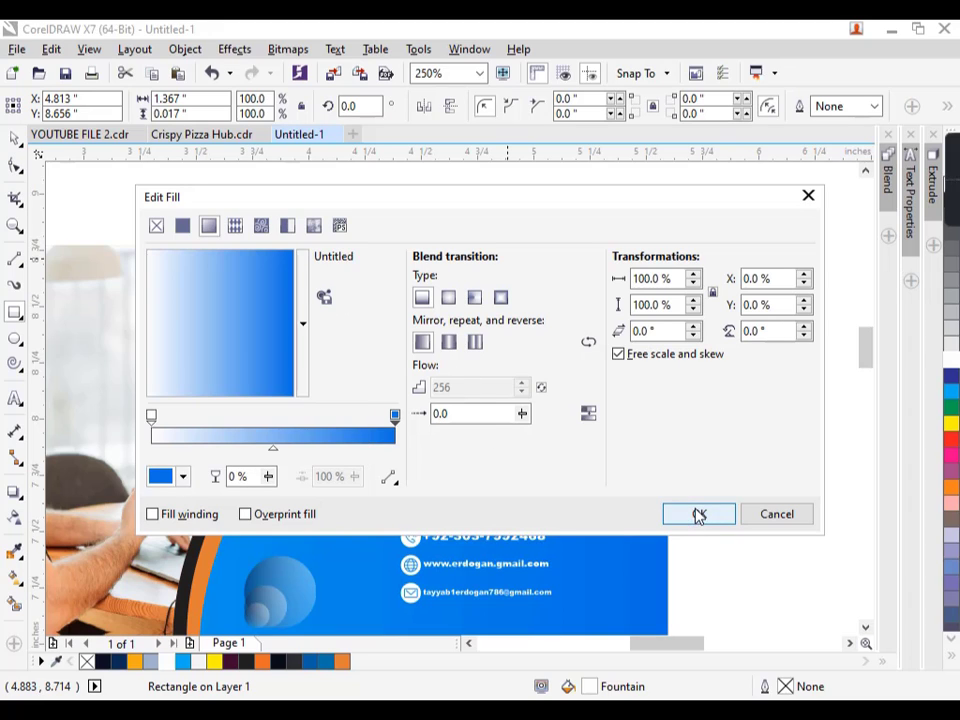
click(697, 515)
scroll(566, 283, down, 2)
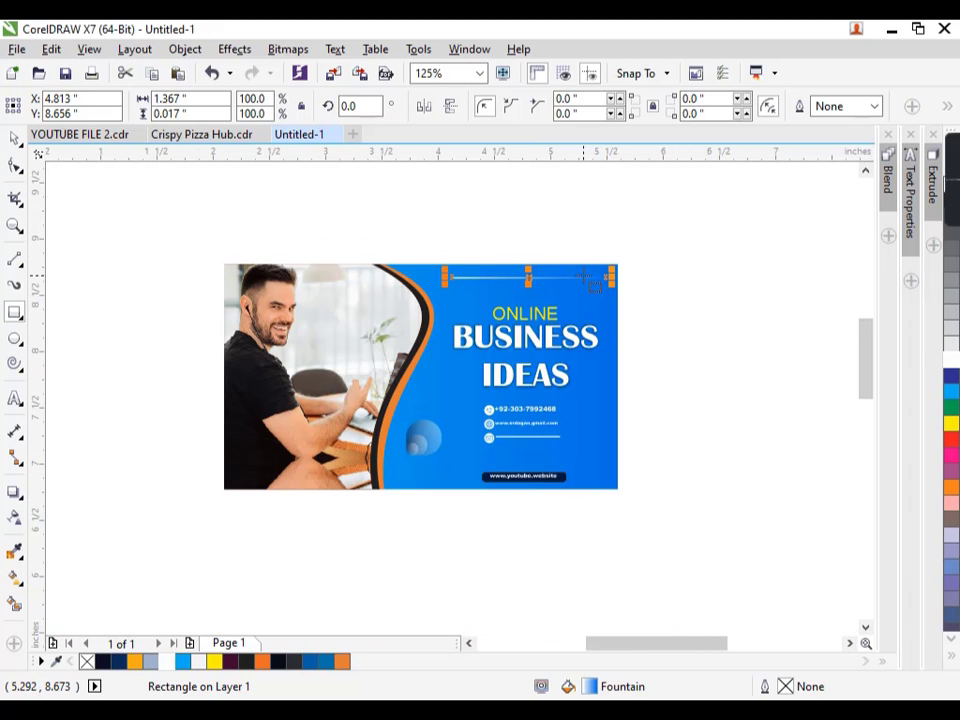
click(14, 138)
click(204, 246)
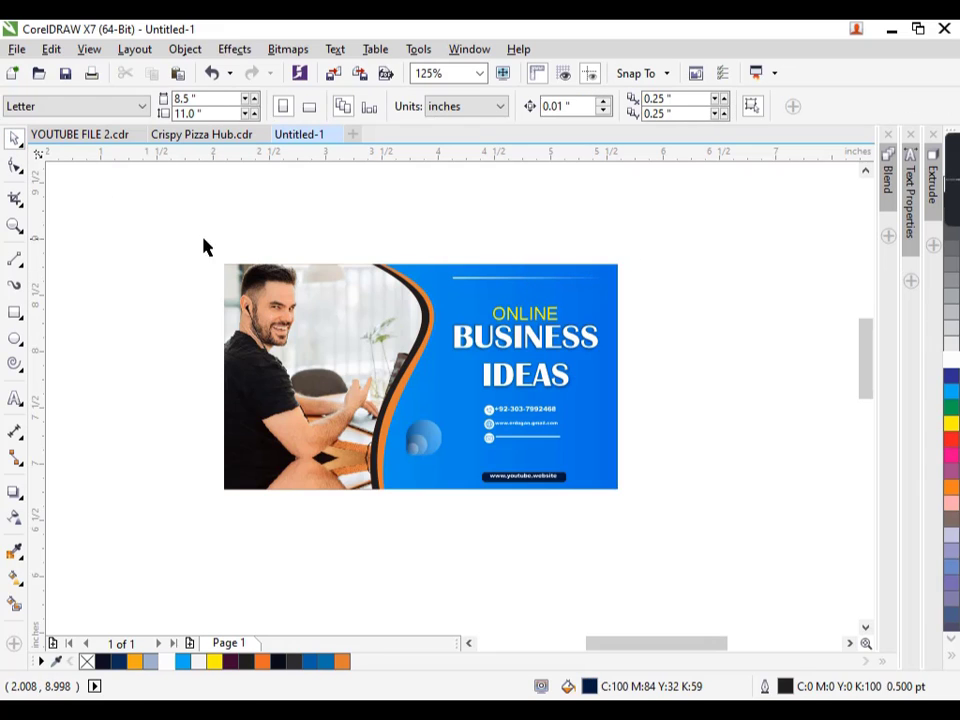